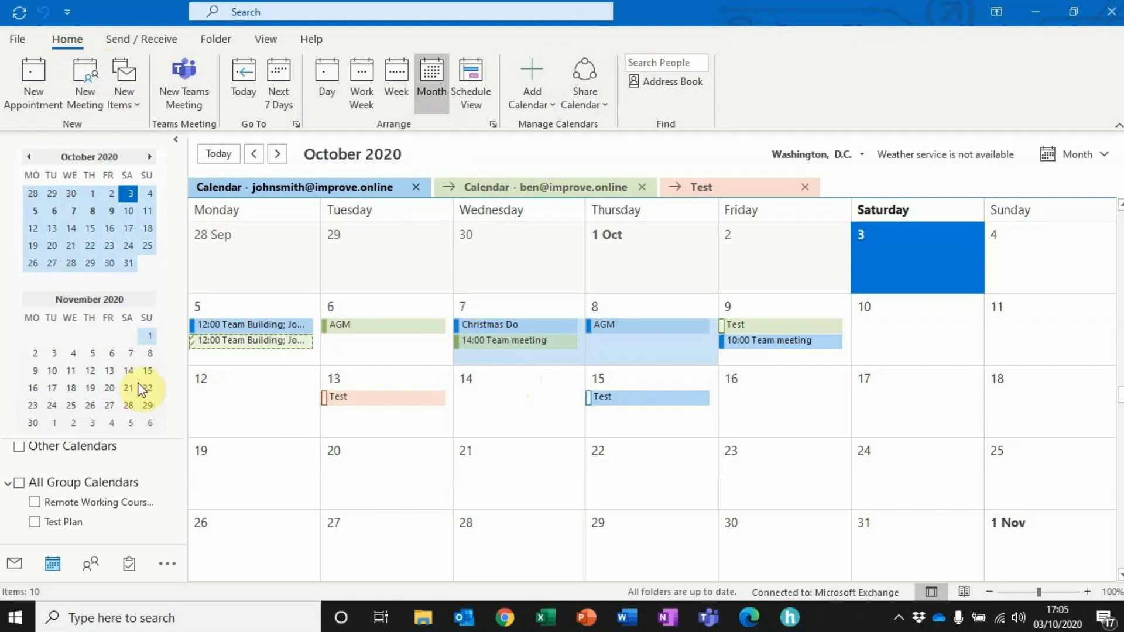
- Add the Email Calendar command from All Commands to the Quick Access Toolbar and save the options
{"action": "scroll", "coordinate": [110, 458], "scroll_direction": "up", "scroll_amount": 3}
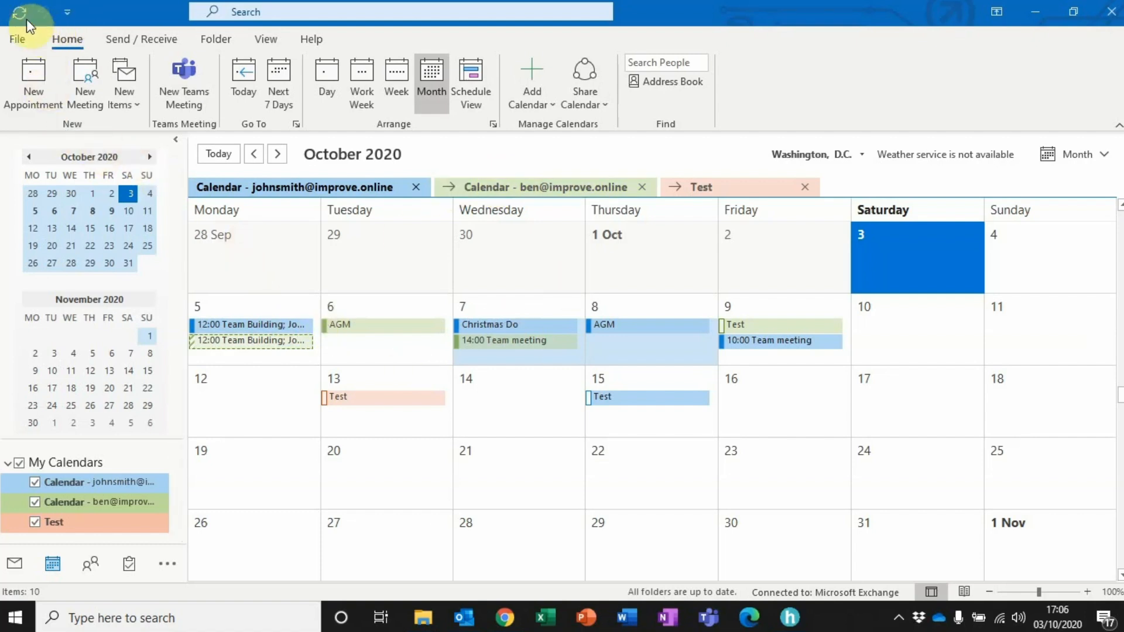
{"action": "left_click", "coordinate": [68, 10]}
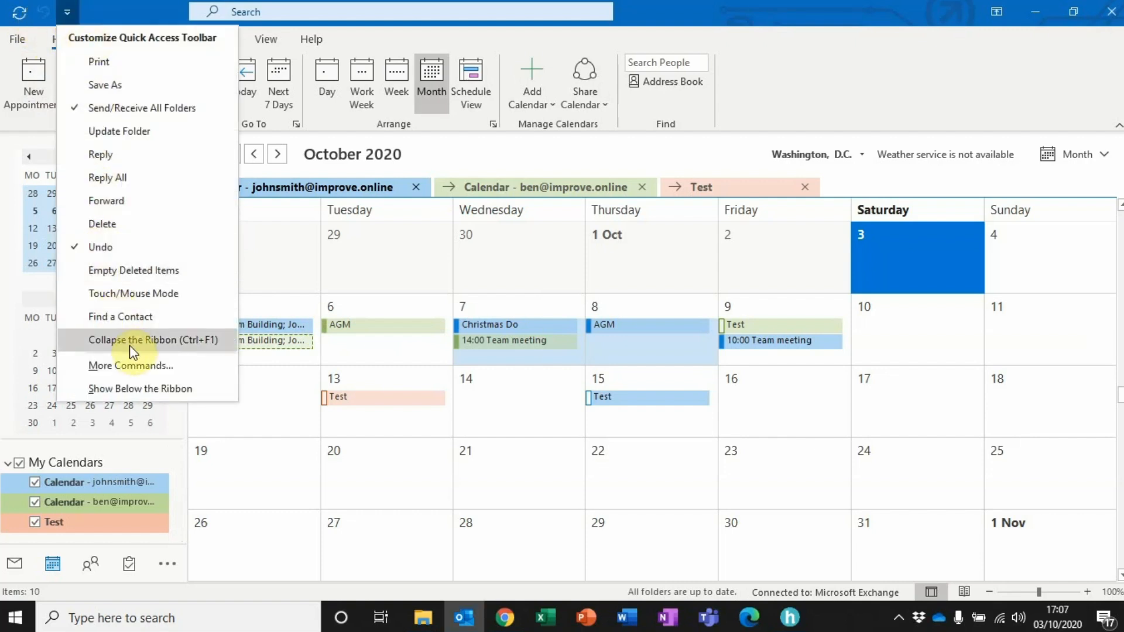
{"action": "left_click", "coordinate": [127, 366]}
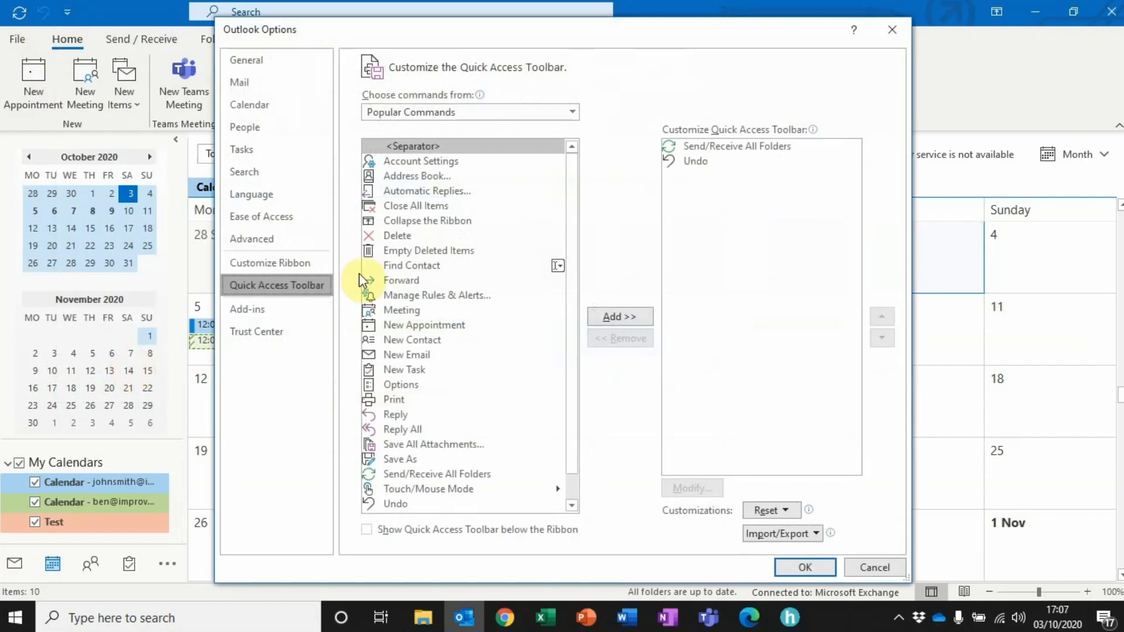
{"action": "left_click", "coordinate": [573, 112]}
{"action": "left_click", "coordinate": [404, 161]}
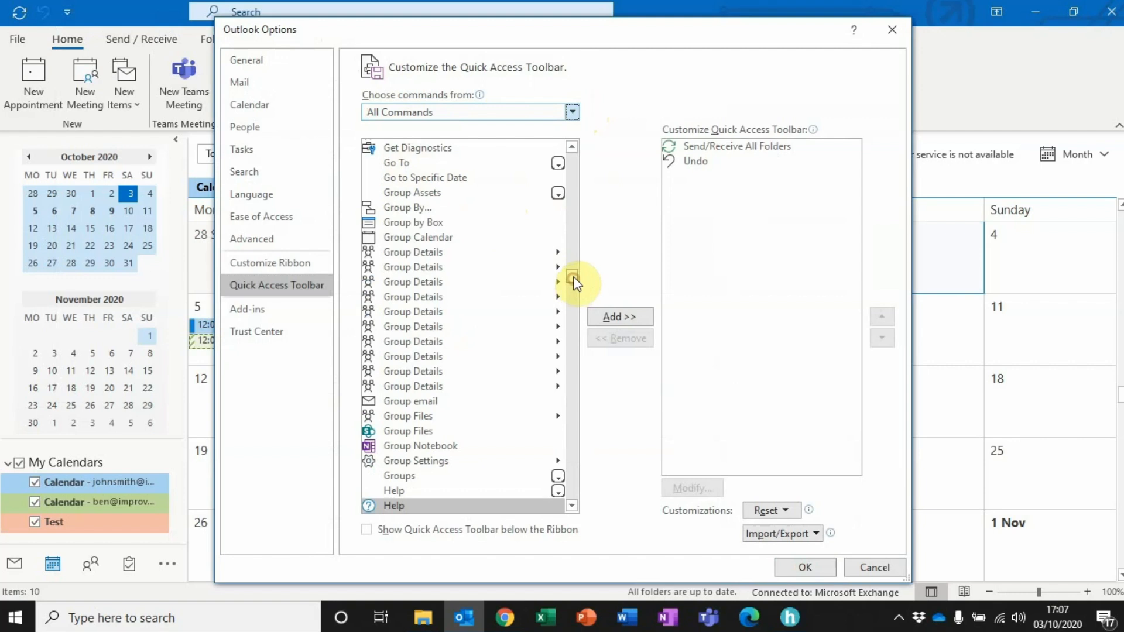
{"action": "left_click_drag", "start_coordinate": [575, 278], "coordinate": [575, 253]}
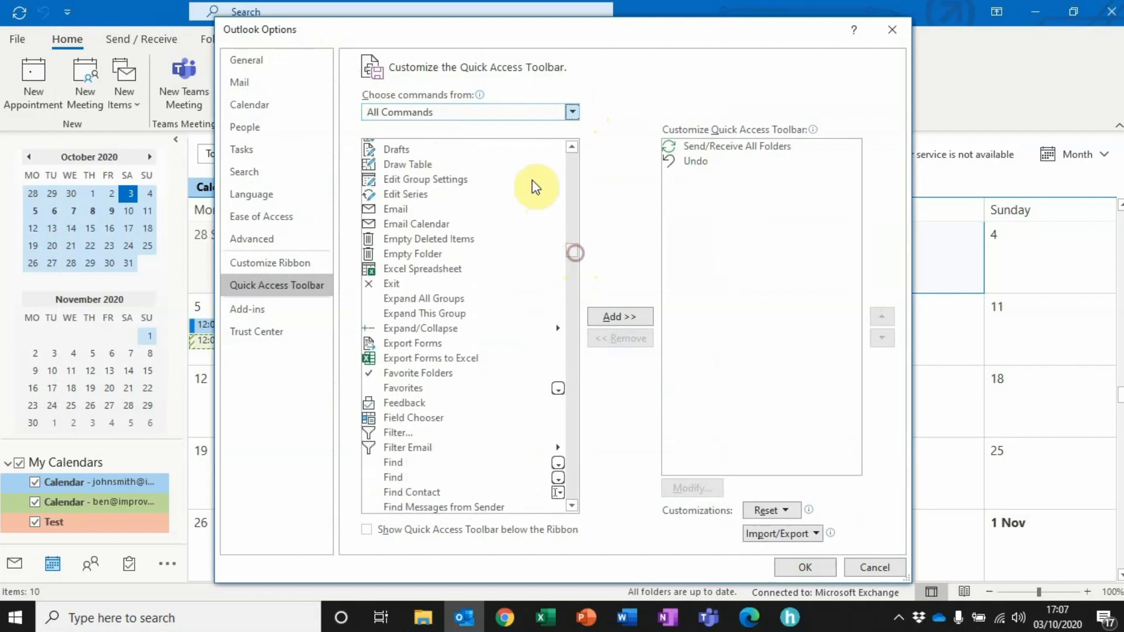
{"action": "left_click", "coordinate": [390, 225]}
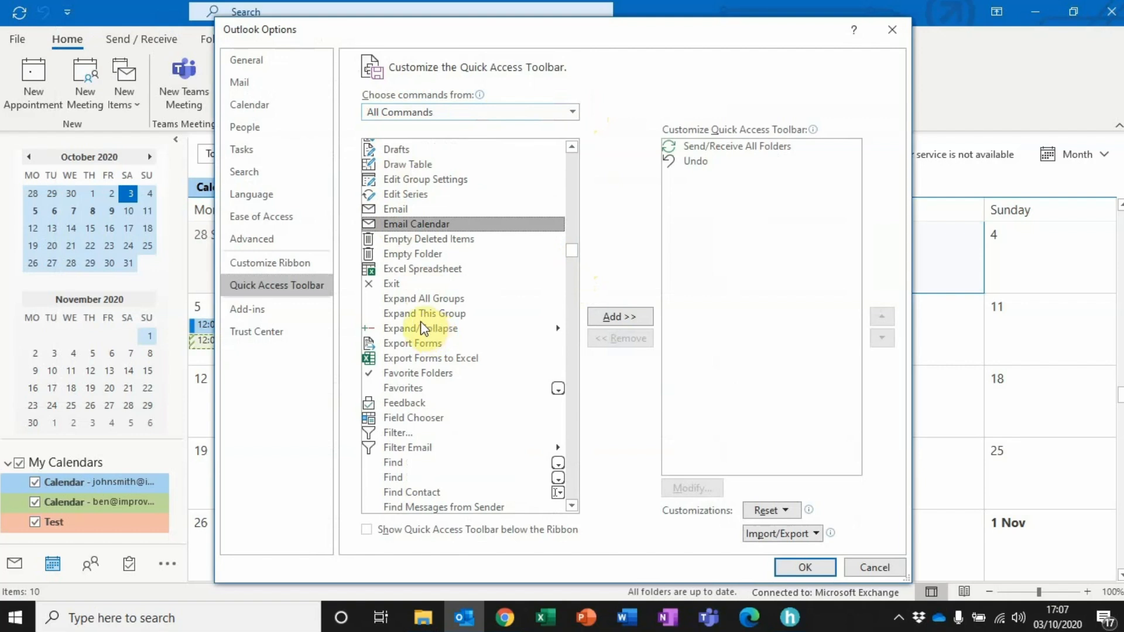
{"action": "left_click", "coordinate": [612, 319]}
{"action": "left_click", "coordinate": [613, 315]}
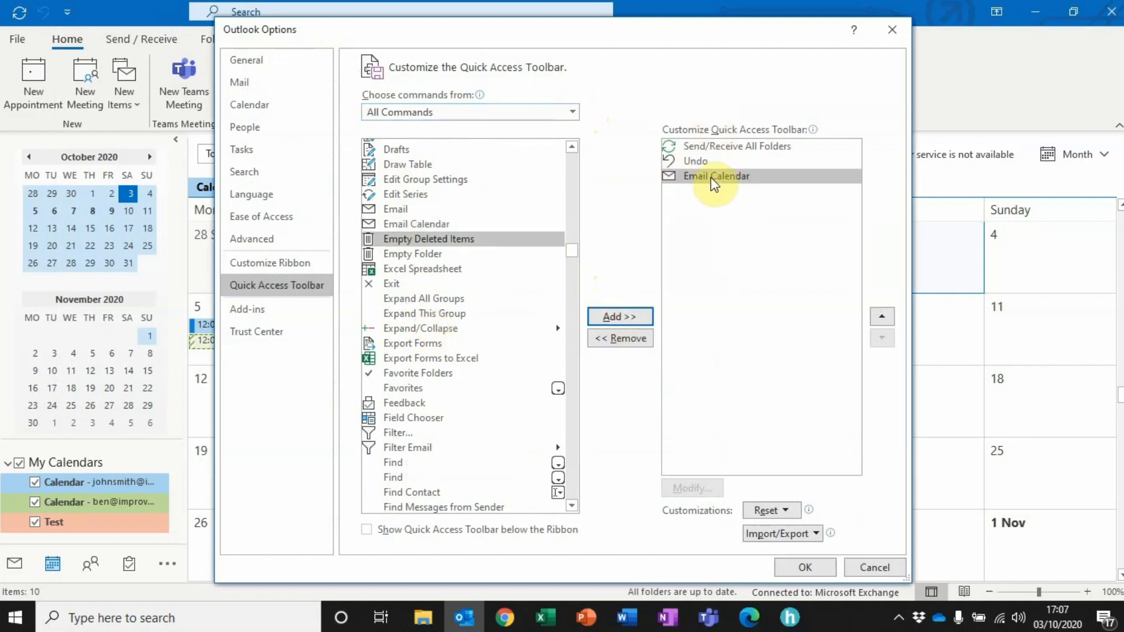
{"action": "left_click", "coordinate": [806, 566]}
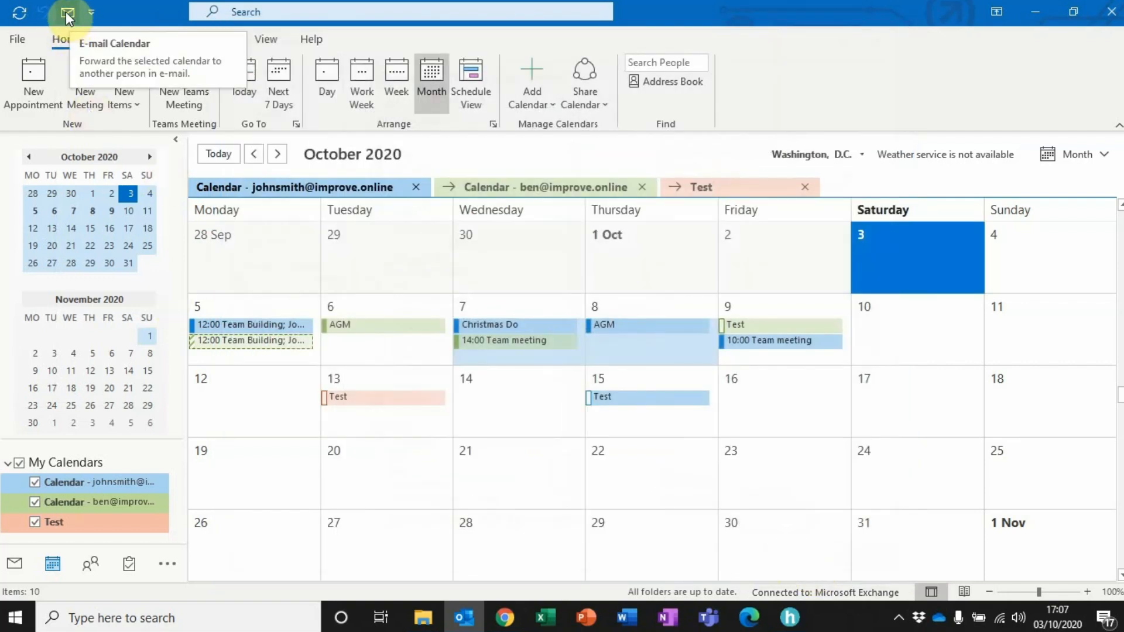
- Create an email containing the Calendar calendar for the next 30 days with full details
{"action": "left_click", "coordinate": [68, 12]}
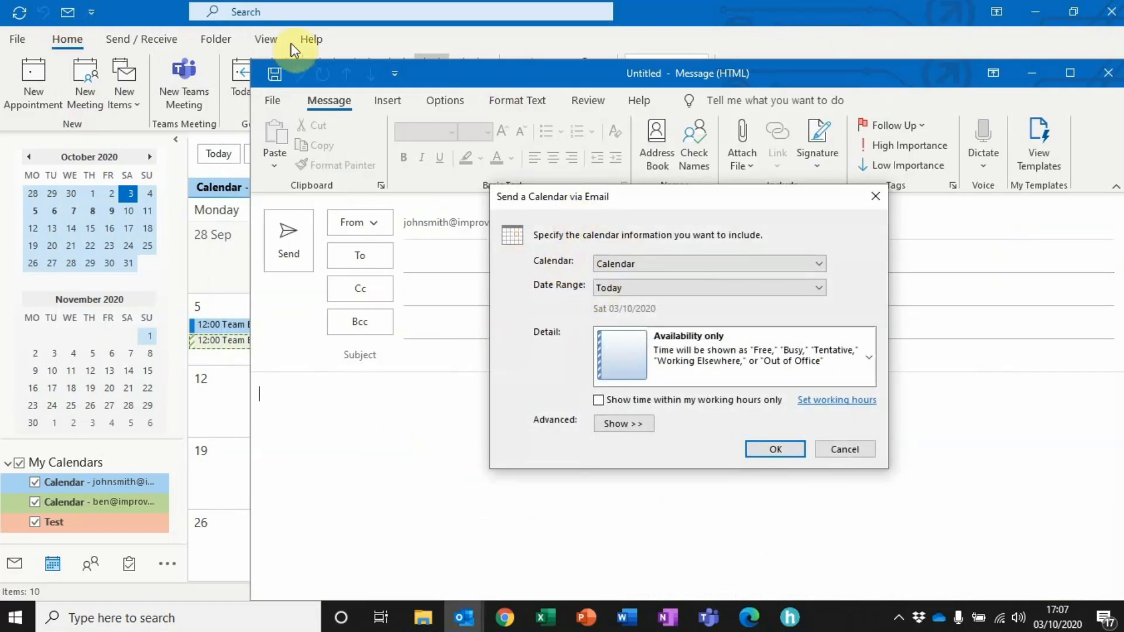
{"action": "left_click", "coordinate": [817, 264]}
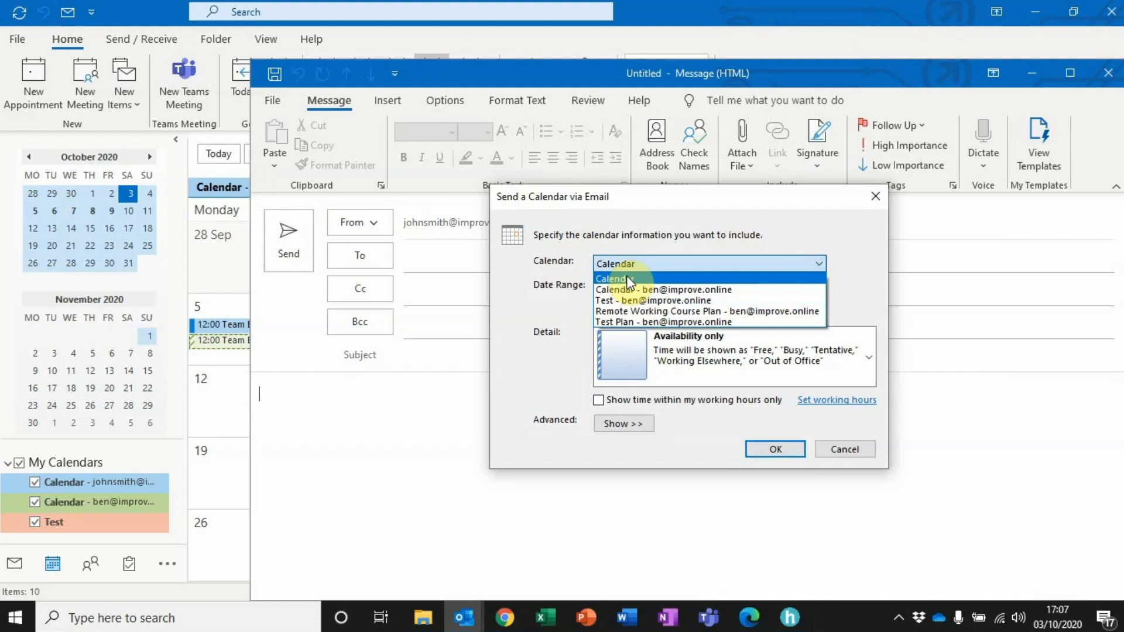
{"action": "left_click", "coordinate": [626, 278]}
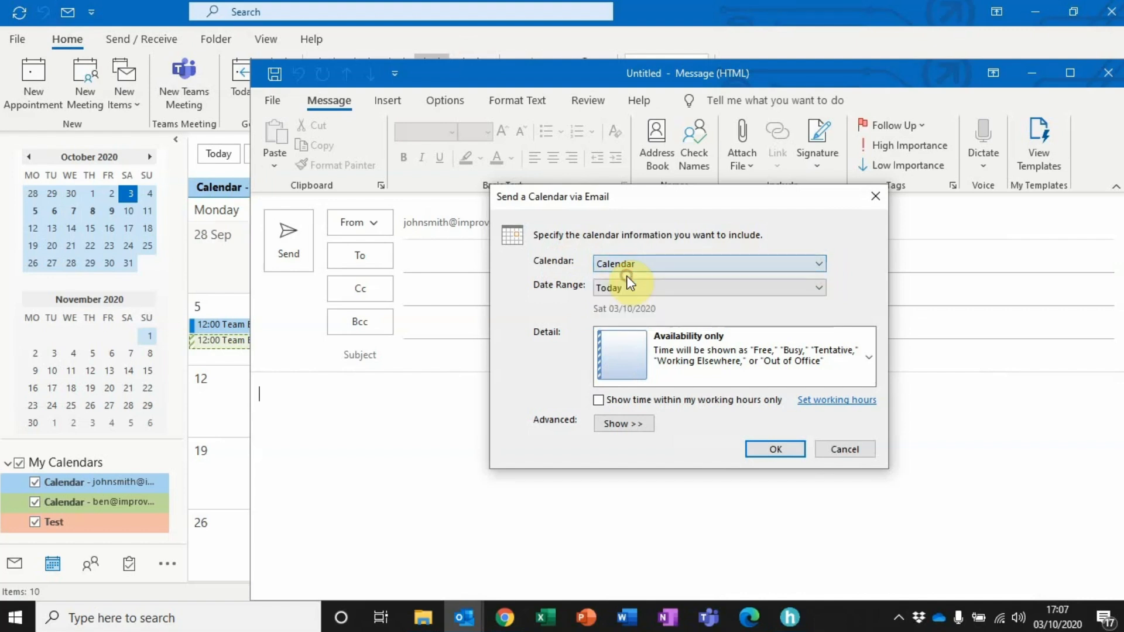
{"action": "left_click", "coordinate": [808, 289]}
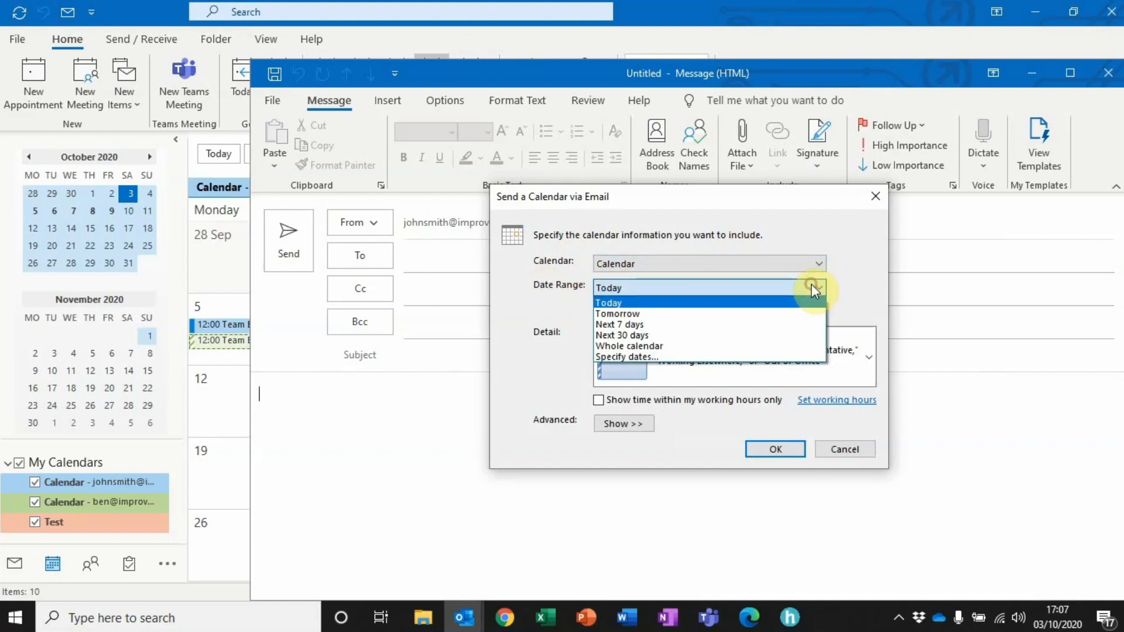
{"action": "left_click", "coordinate": [646, 336]}
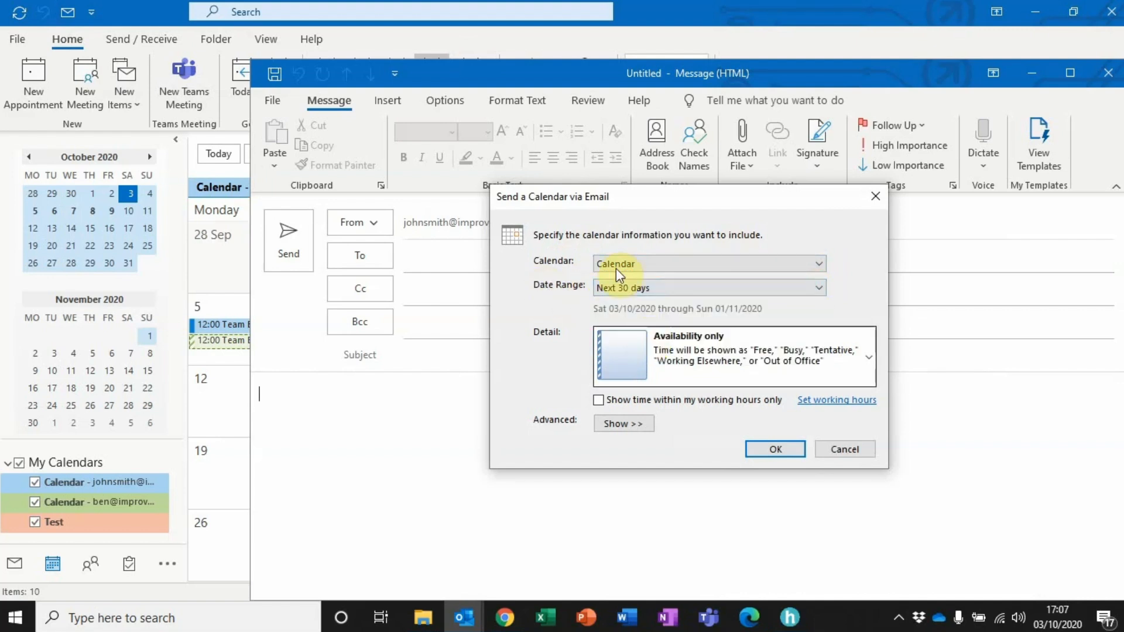
{"action": "left_click", "coordinate": [864, 358]}
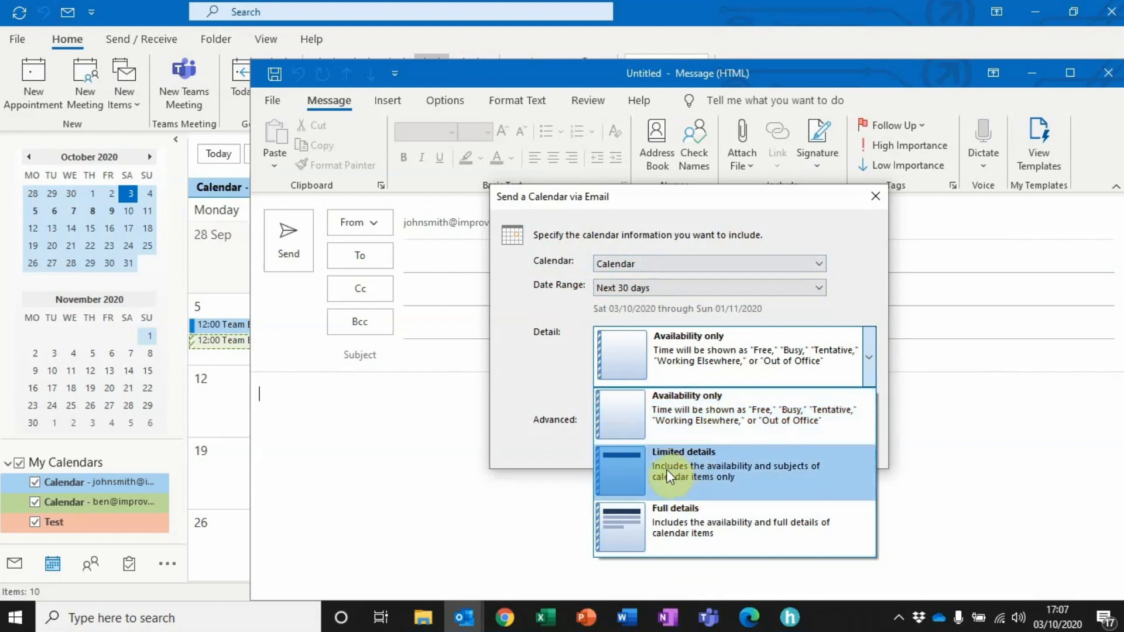
{"action": "left_click", "coordinate": [703, 520]}
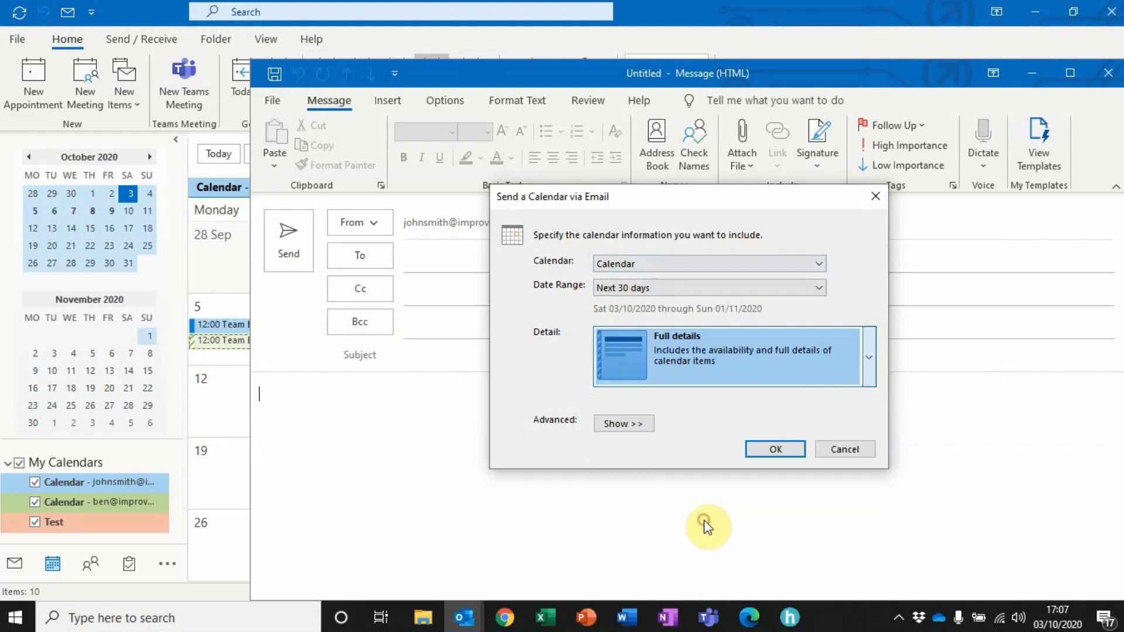
{"action": "left_click", "coordinate": [777, 449]}
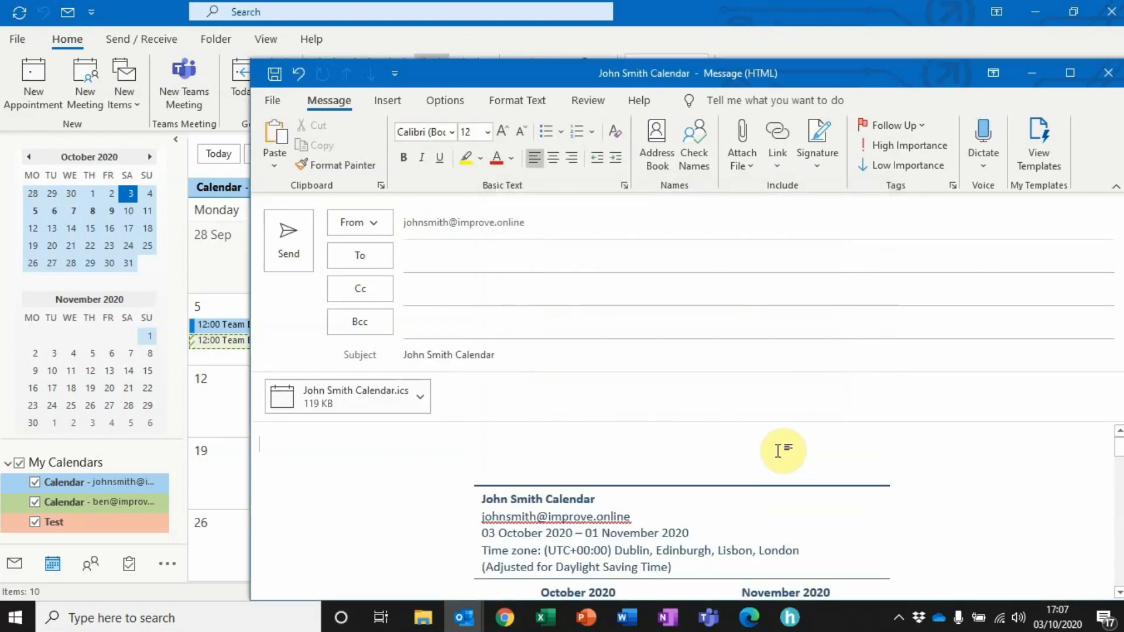
- Delete the heading block with the calendar owner, date range and time zone from the message body
{"action": "scroll", "coordinate": [507, 463], "scroll_direction": "down", "scroll_amount": 7}
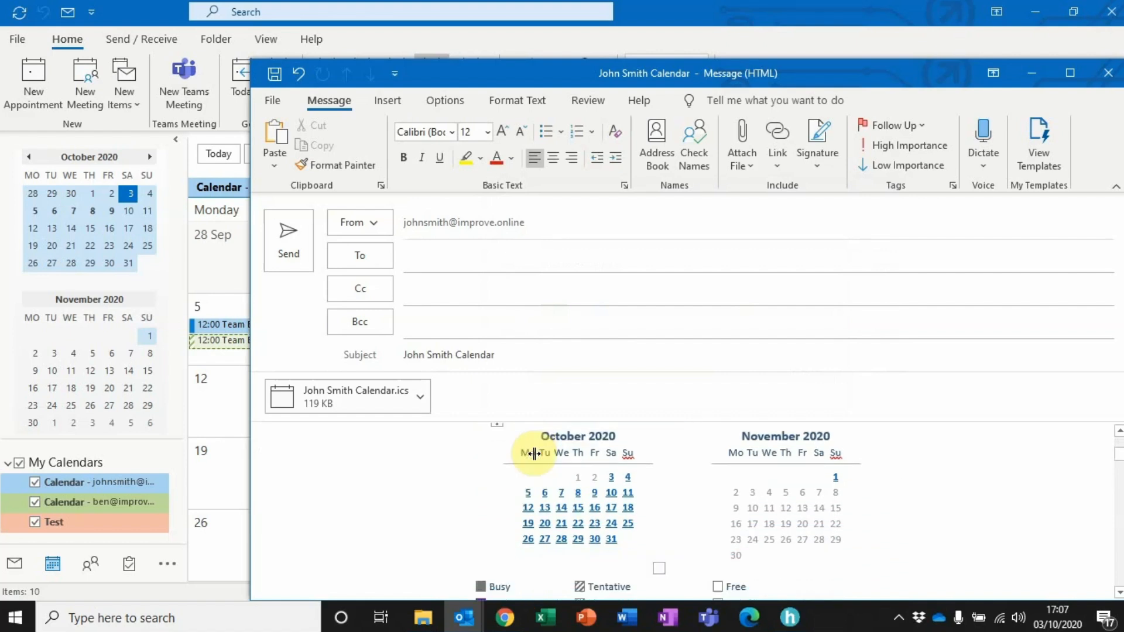
{"action": "scroll", "coordinate": [535, 454], "scroll_direction": "down", "scroll_amount": 5}
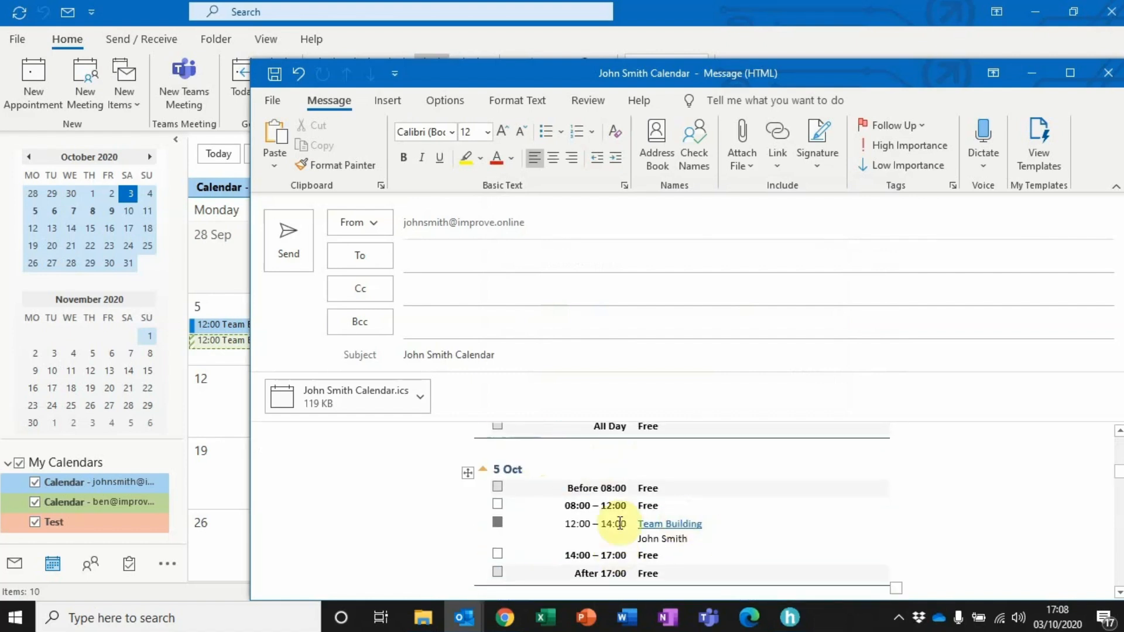
{"action": "scroll", "coordinate": [603, 527], "scroll_direction": "up", "scroll_amount": 5}
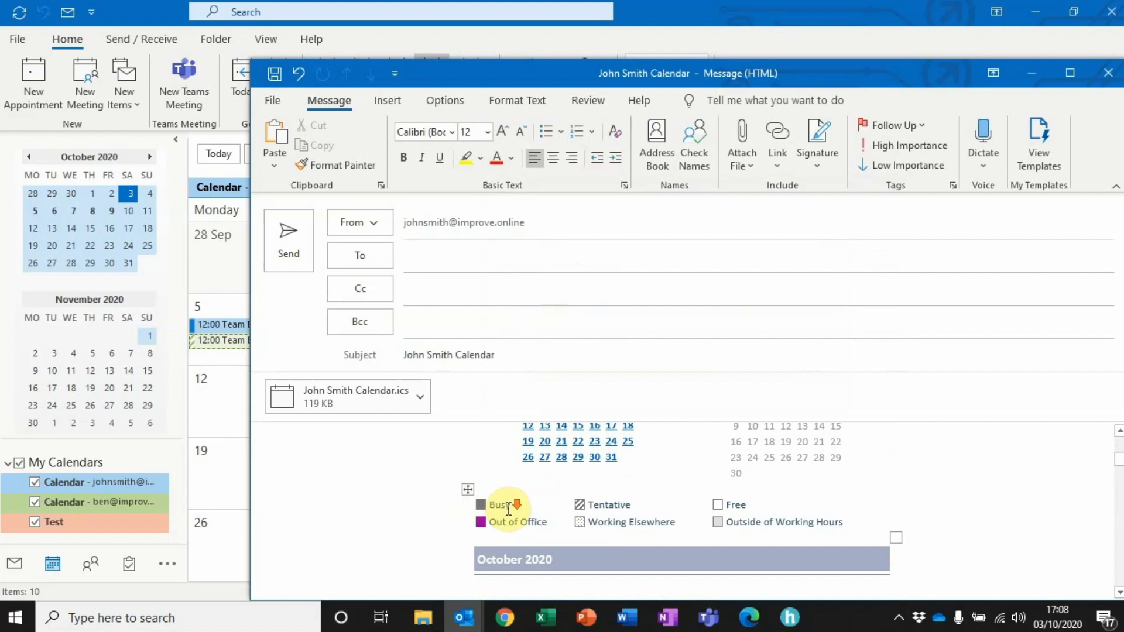
{"action": "scroll", "coordinate": [509, 505], "scroll_direction": "down", "scroll_amount": 2}
{"action": "scroll", "coordinate": [509, 504], "scroll_direction": "up", "scroll_amount": 3}
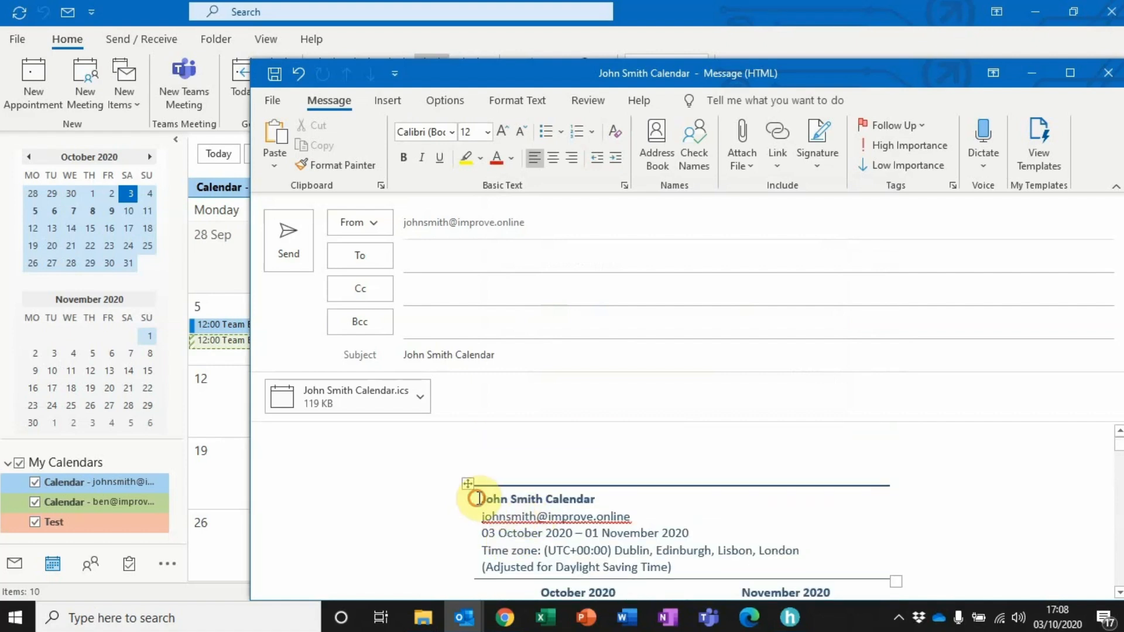
{"action": "left_click", "coordinate": [471, 420]}
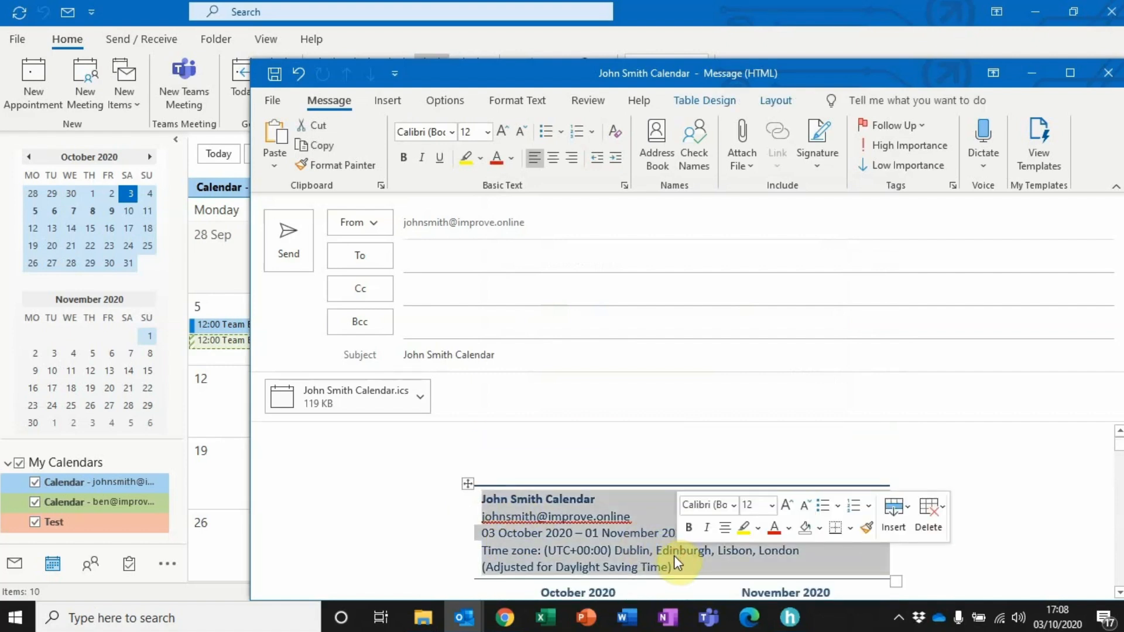
{"action": "key", "text": "Delete"}
- Review the day-by-day October entries in the message and close it without saving changes
{"action": "scroll", "coordinate": [595, 509], "scroll_direction": "down", "scroll_amount": 8}
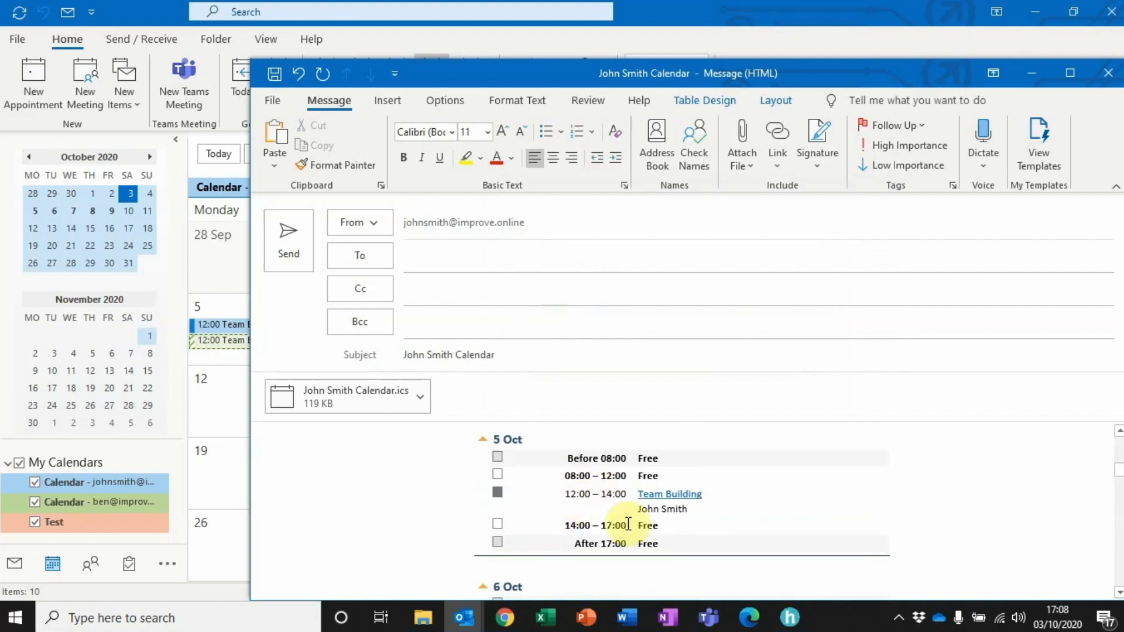
{"action": "scroll", "coordinate": [643, 518], "scroll_direction": "up", "scroll_amount": 3}
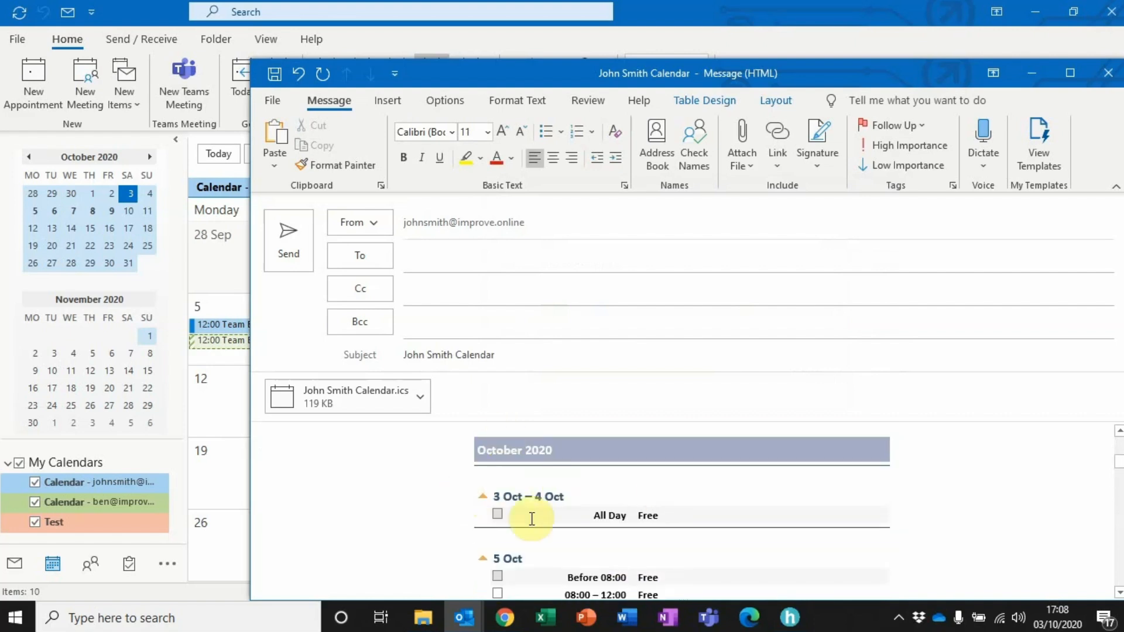
{"action": "scroll", "coordinate": [595, 509], "scroll_direction": "down", "scroll_amount": 3}
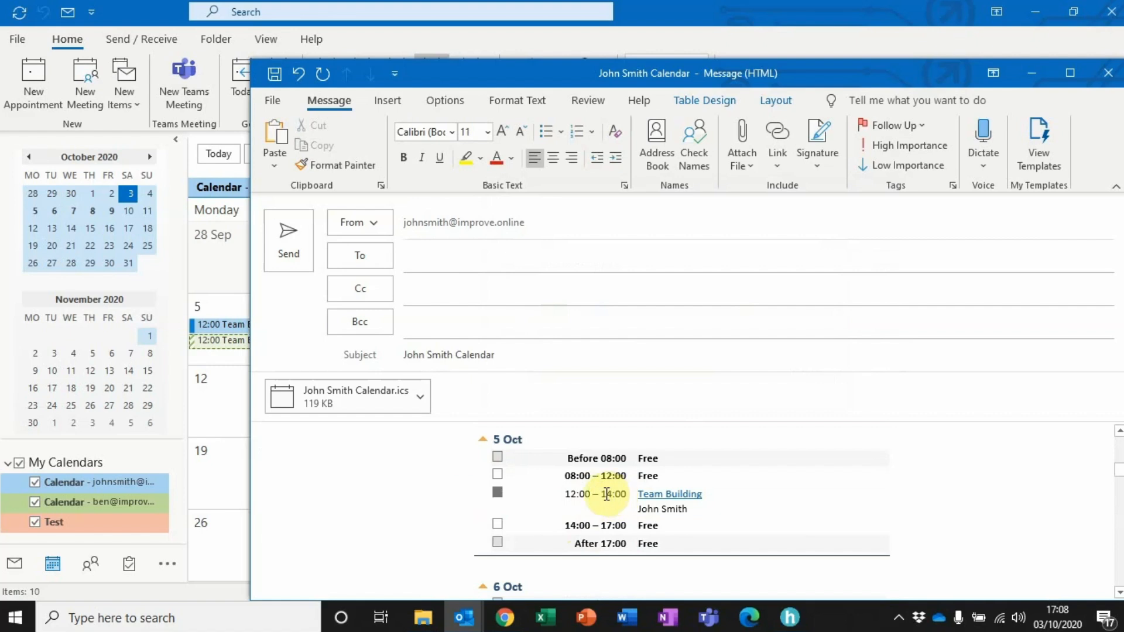
{"action": "scroll", "coordinate": [609, 524], "scroll_direction": "down", "scroll_amount": 3}
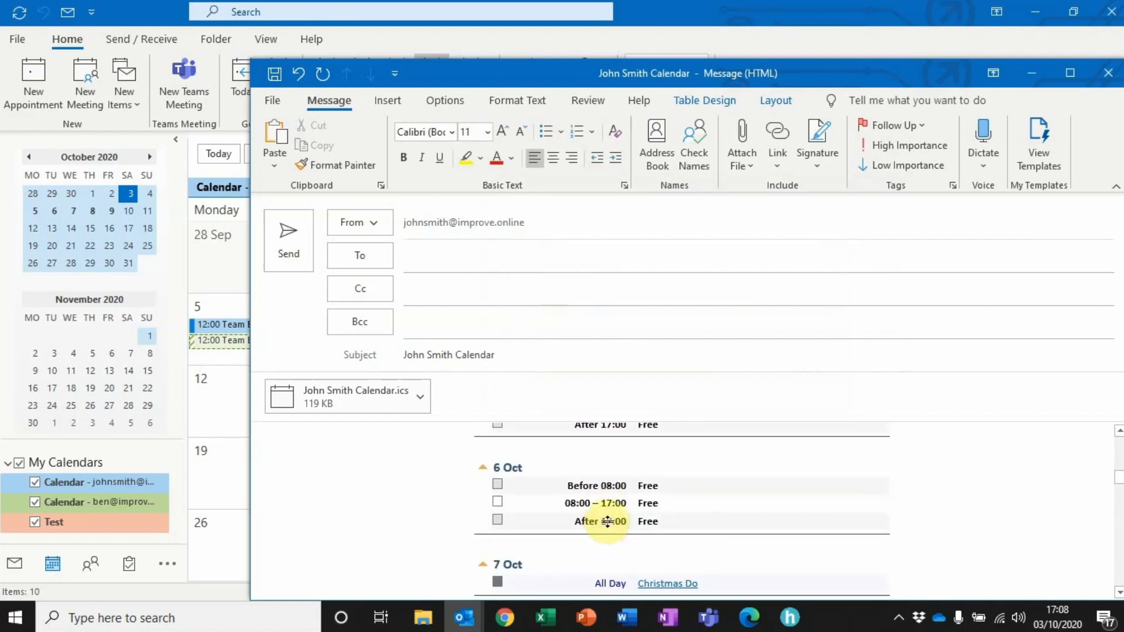
{"action": "scroll", "coordinate": [559, 479], "scroll_direction": "down", "scroll_amount": 3}
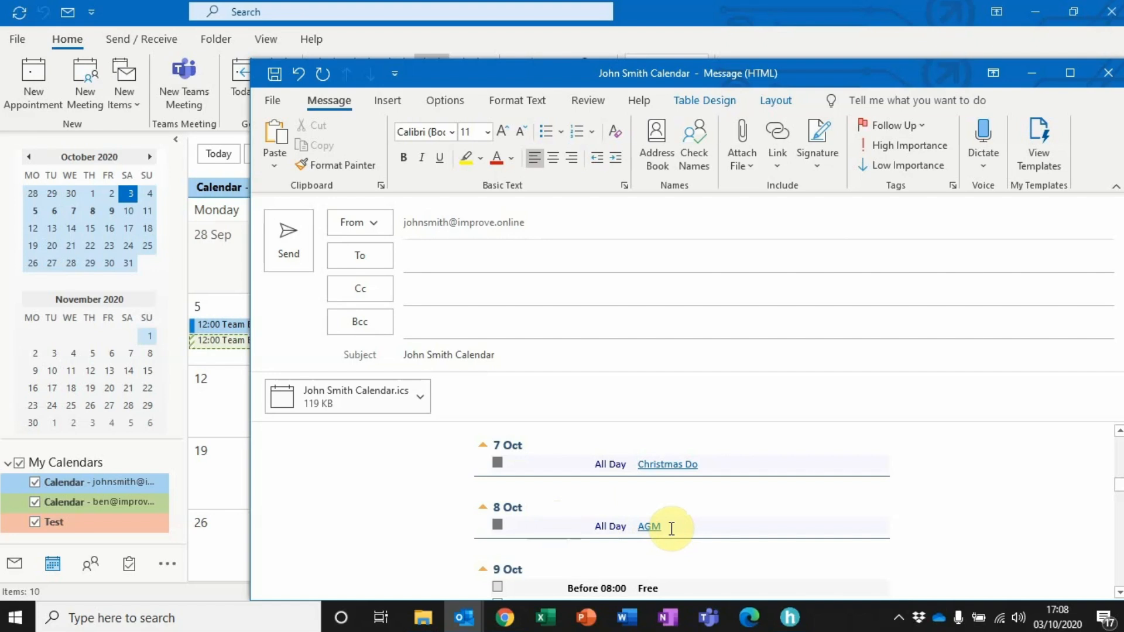
{"action": "left_click", "coordinate": [1108, 73]}
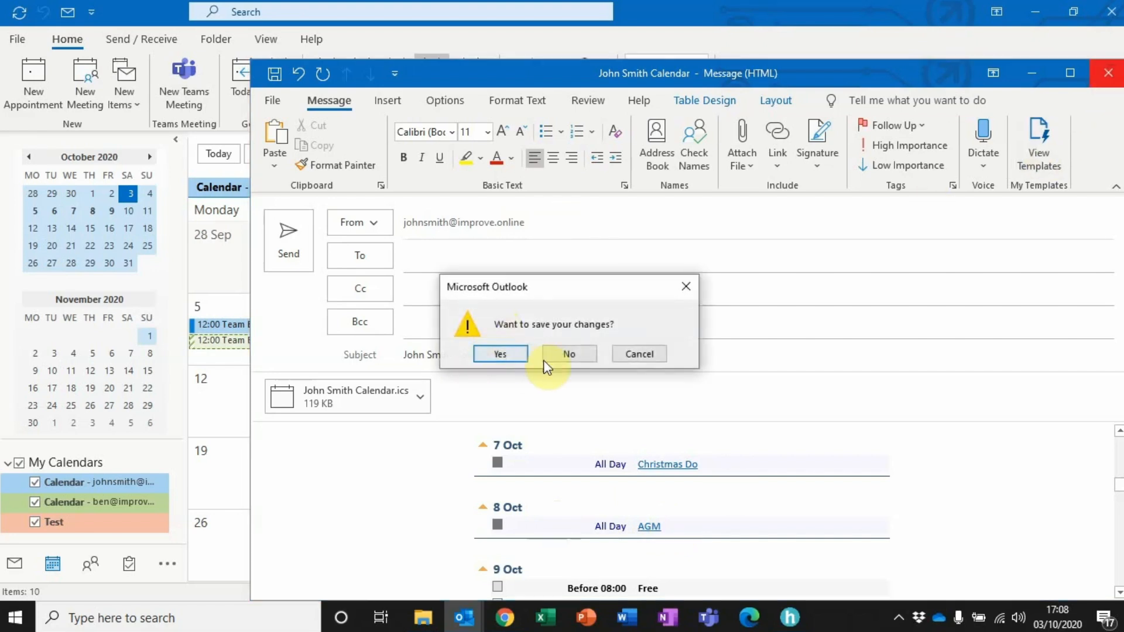
{"action": "left_click", "coordinate": [572, 354]}
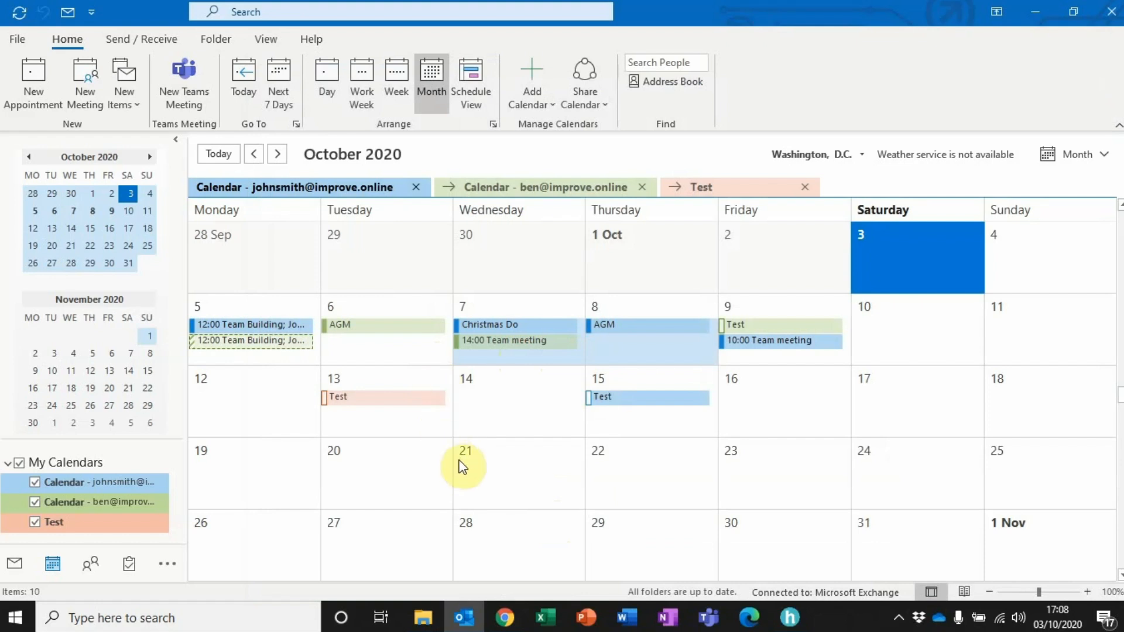
- Switch to the Outlook web calendar in Chrome and open the Shared calendars settings
{"action": "left_click", "coordinate": [508, 622]}
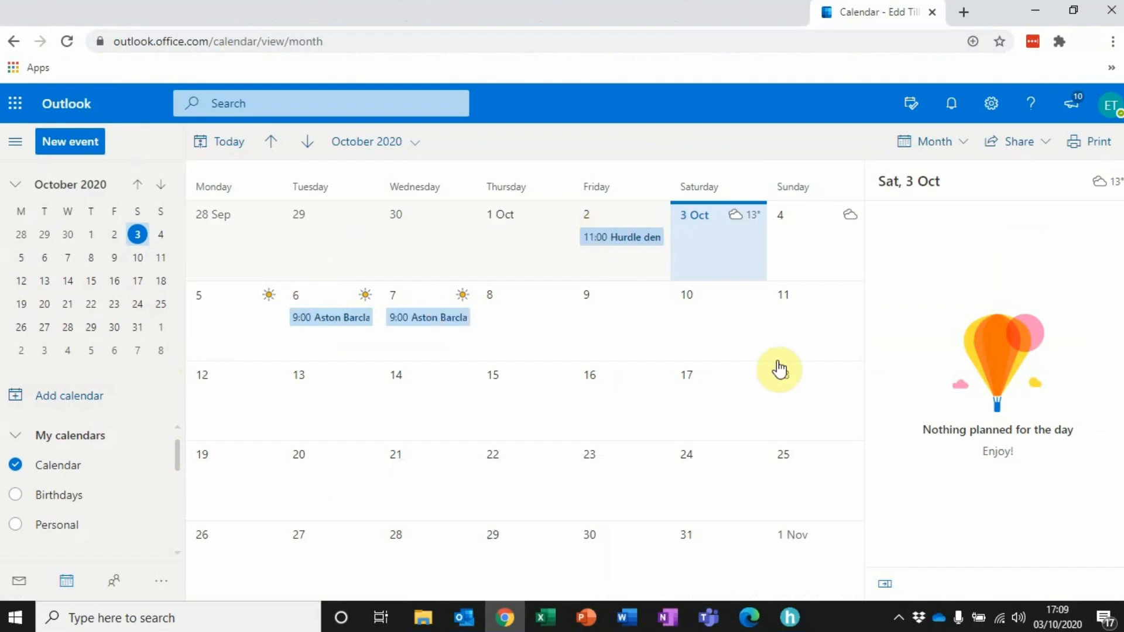
{"action": "left_click", "coordinate": [992, 105]}
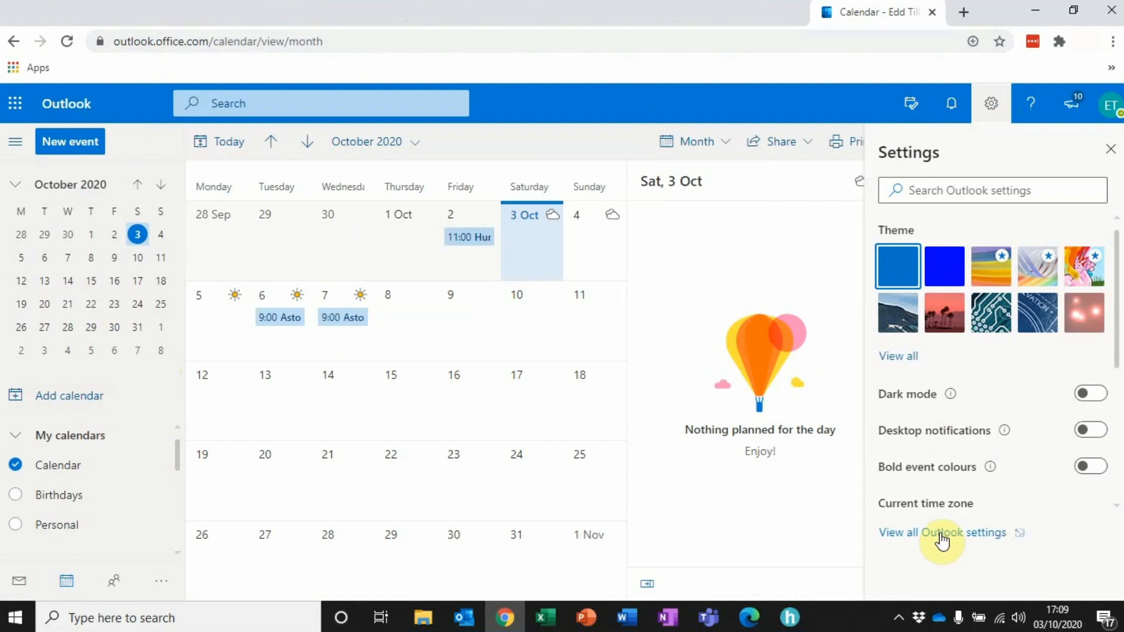
{"action": "left_click", "coordinate": [943, 540]}
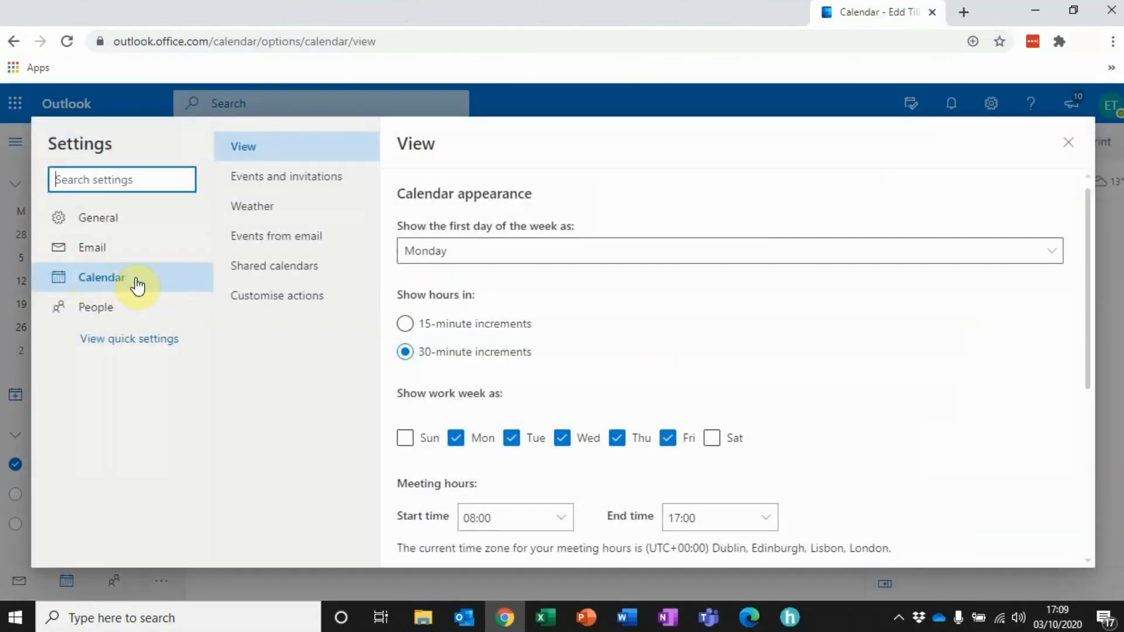
{"action": "left_click", "coordinate": [285, 273]}
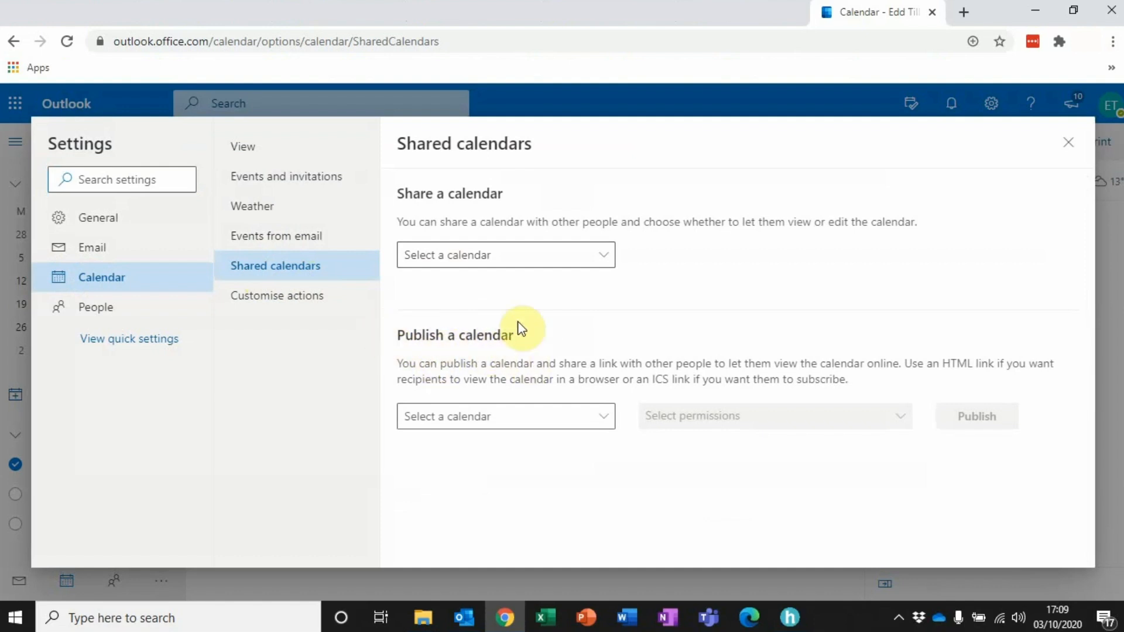
- Publish the Calendar calendar with the "Can view when I'm busy" permission
{"action": "left_click", "coordinate": [605, 417]}
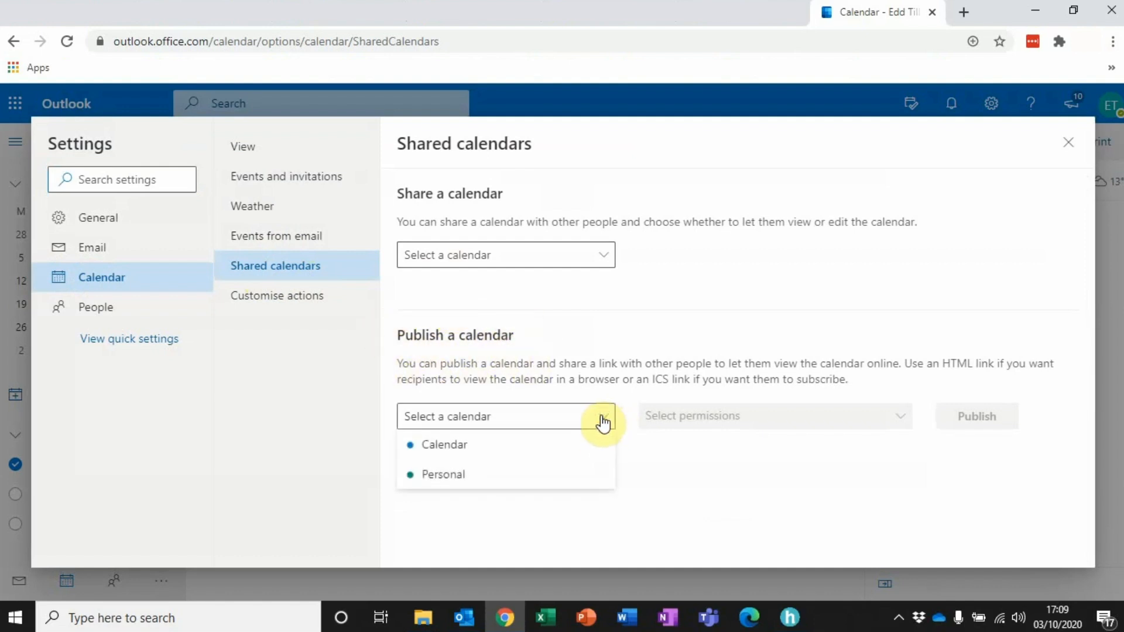
{"action": "left_click", "coordinate": [433, 448]}
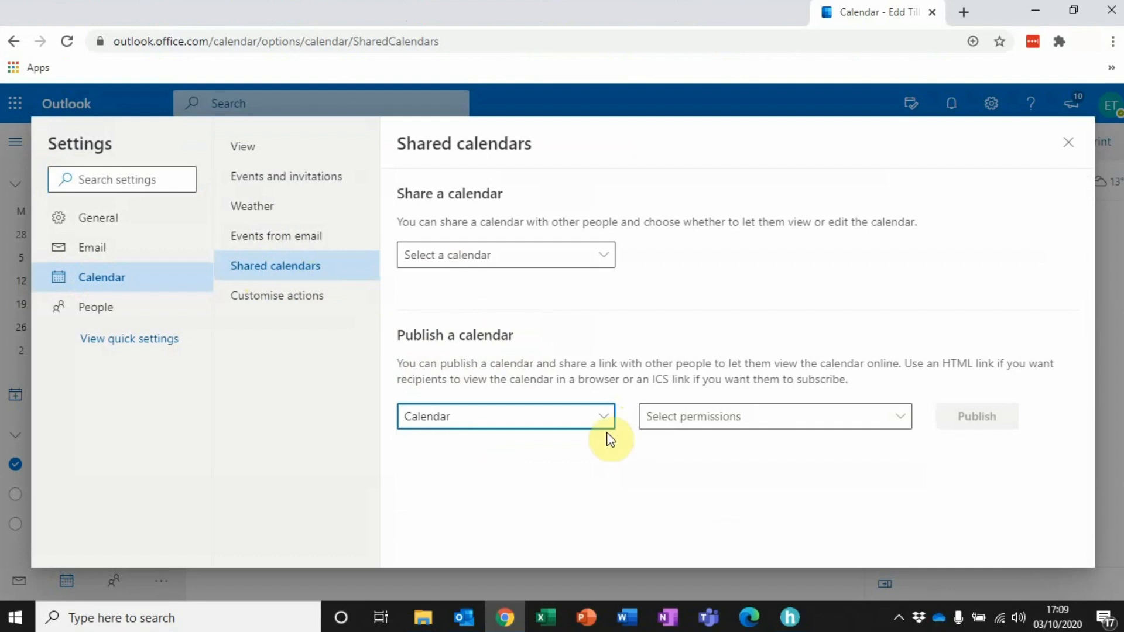
{"action": "left_click", "coordinate": [901, 418]}
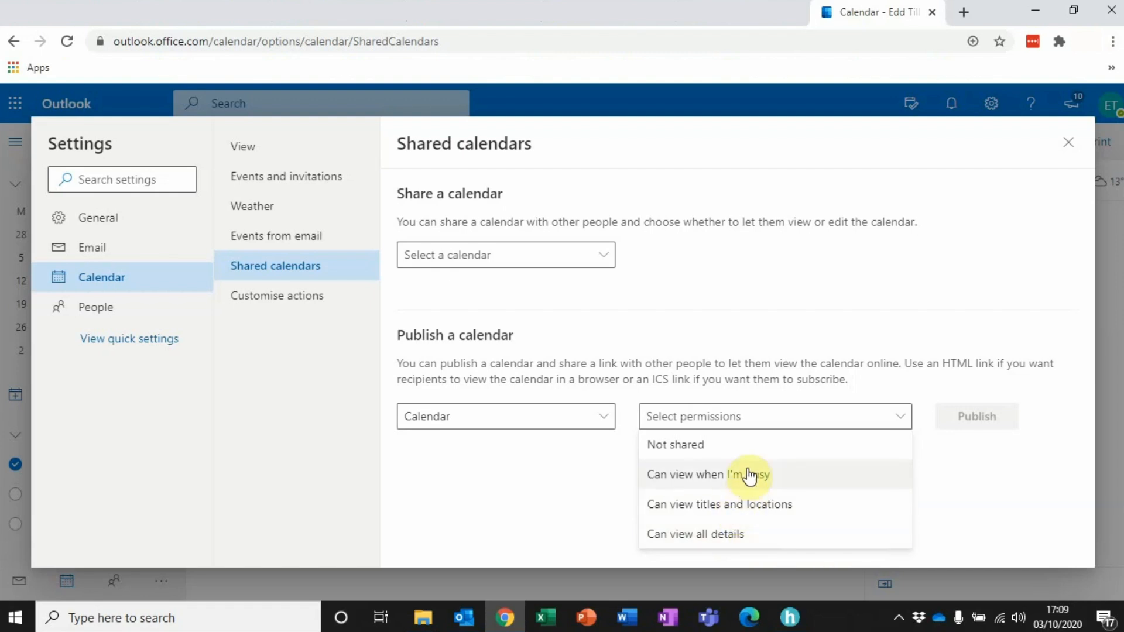
{"action": "left_click", "coordinate": [734, 484]}
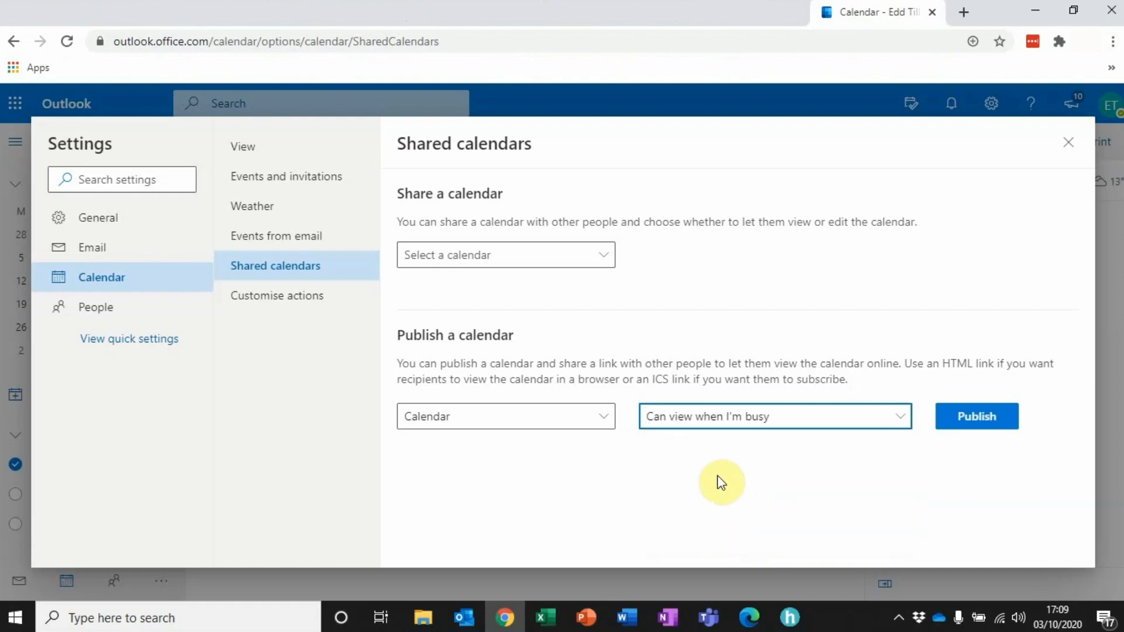
{"action": "left_click", "coordinate": [962, 426]}
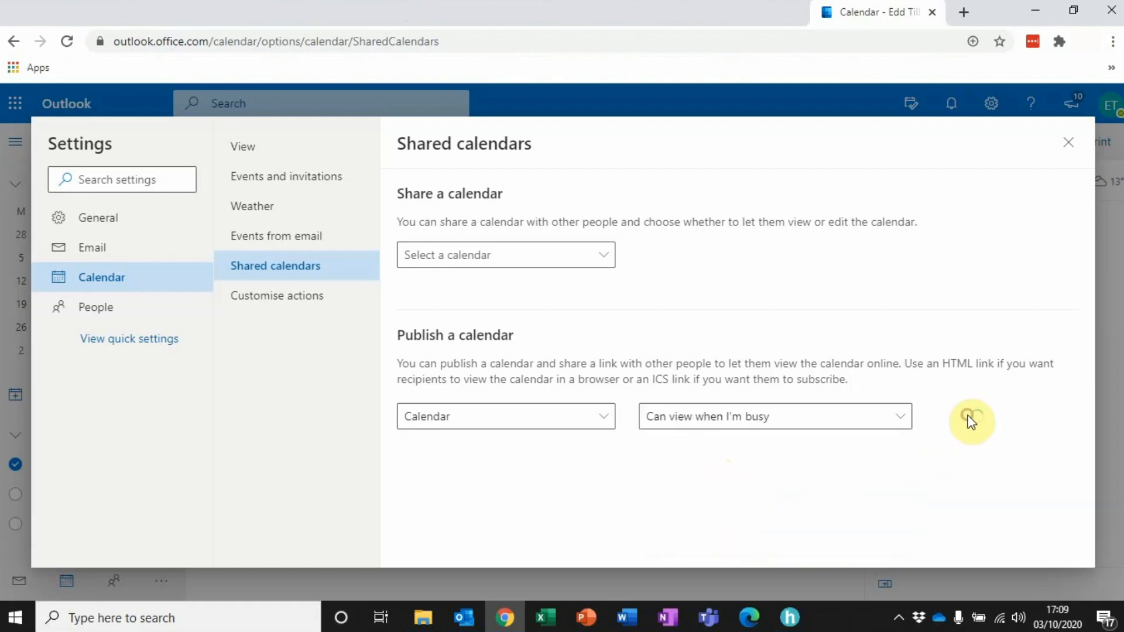
- Open the published calendar's HTML link page to check what recipients see, and close its browser tab
{"action": "scroll", "coordinate": [618, 436], "scroll_direction": "down", "scroll_amount": 2}
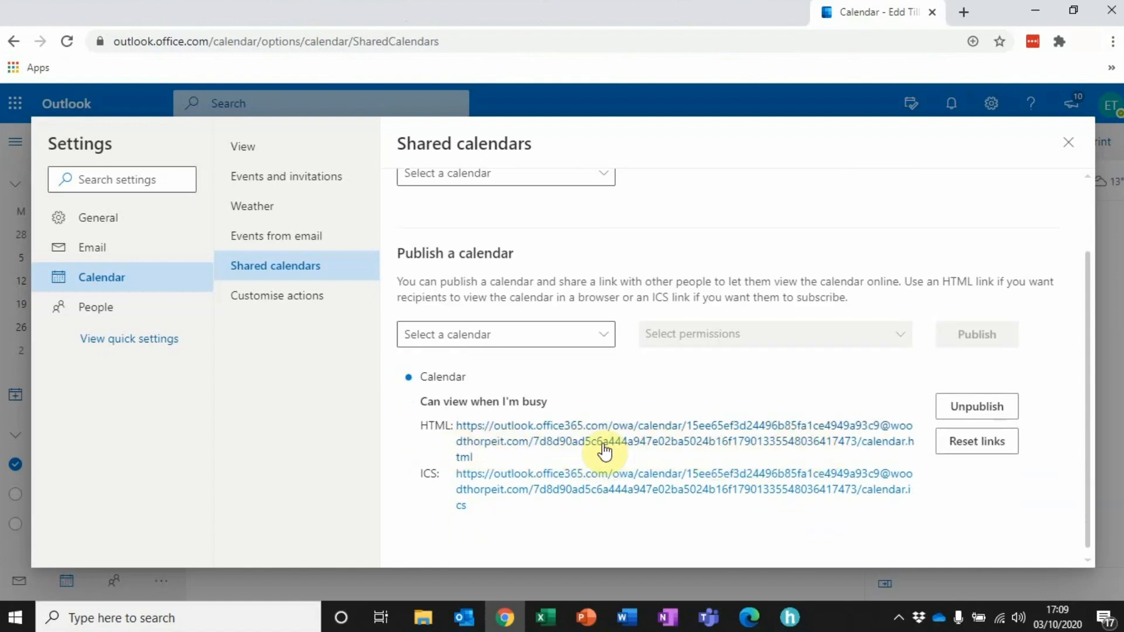
{"action": "right_click", "coordinate": [555, 442]}
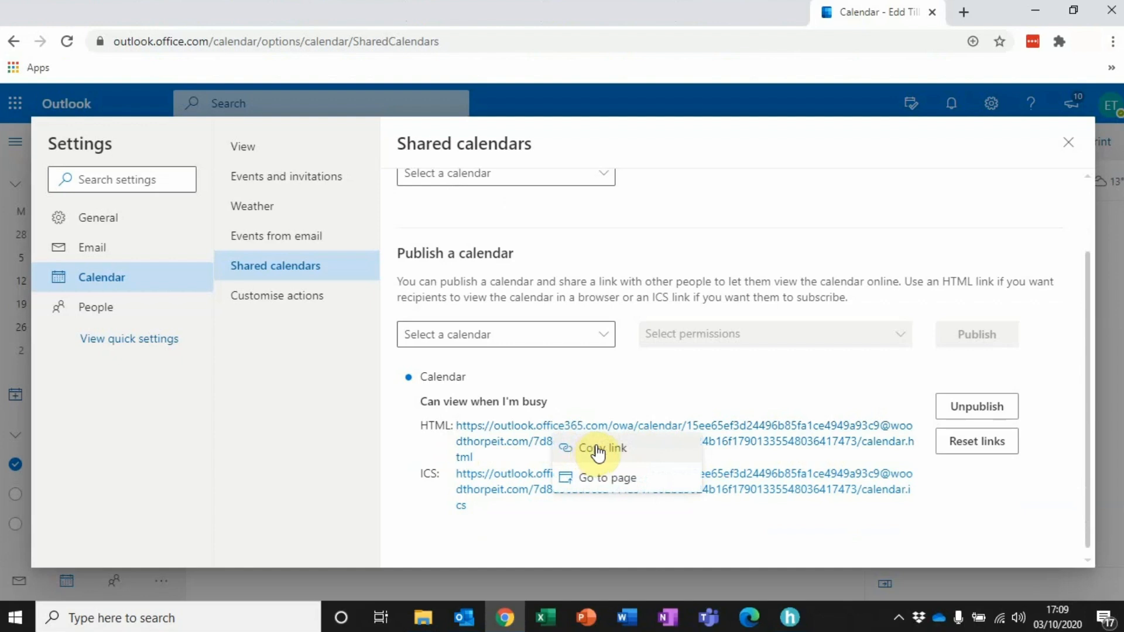
{"action": "left_click", "coordinate": [593, 482]}
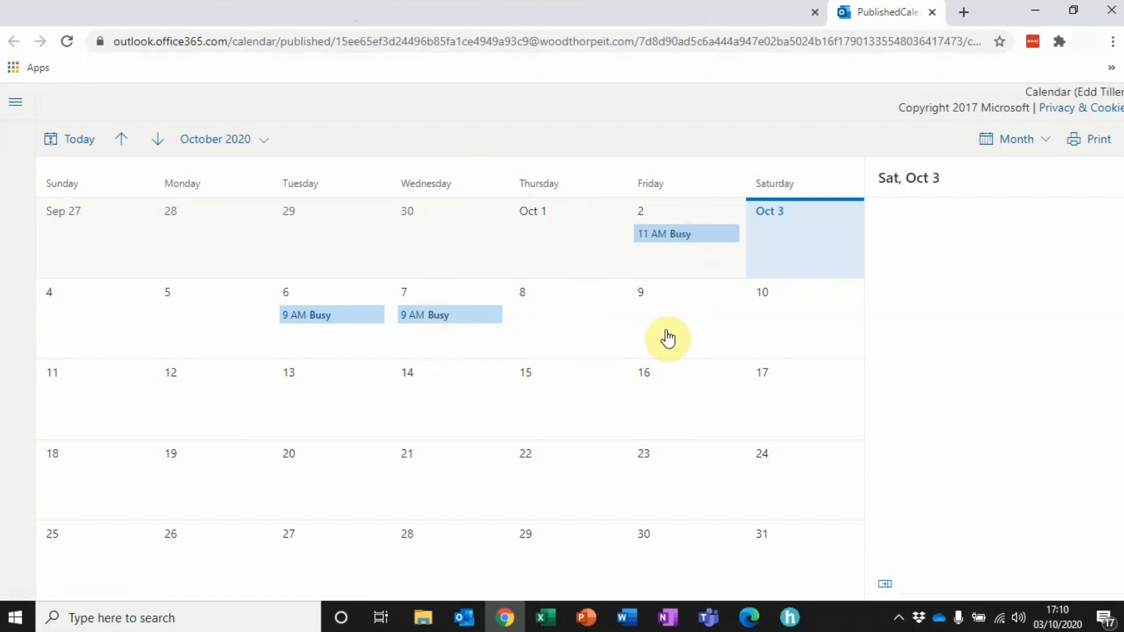
{"action": "left_click", "coordinate": [933, 13]}
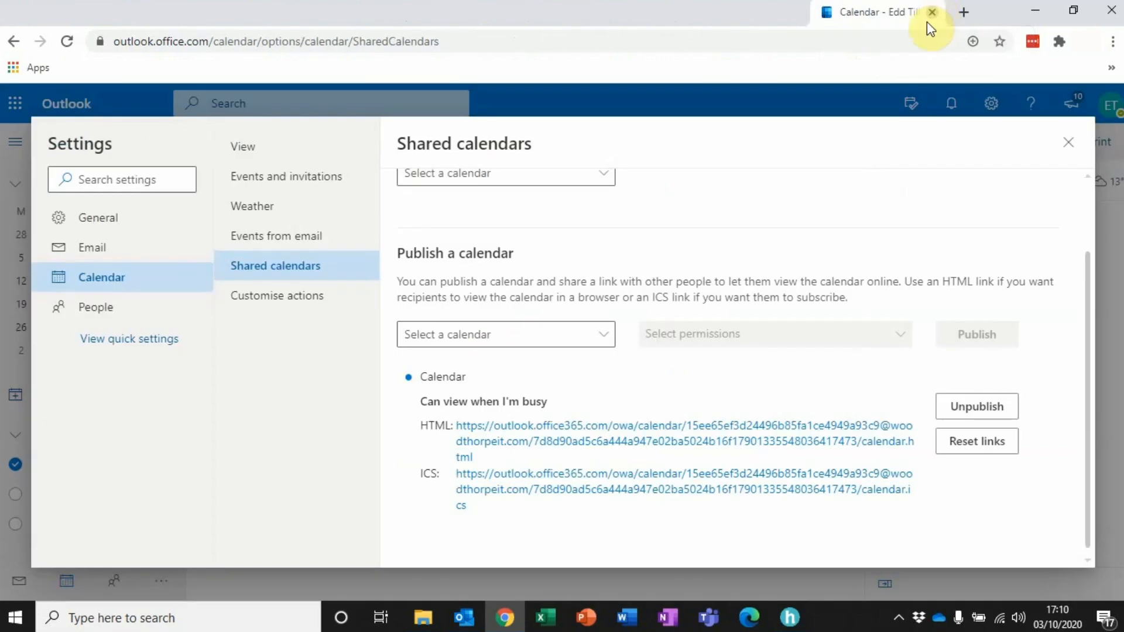
- Copy the published calendar's HTML link to the clipboard
{"action": "right_click", "coordinate": [546, 435]}
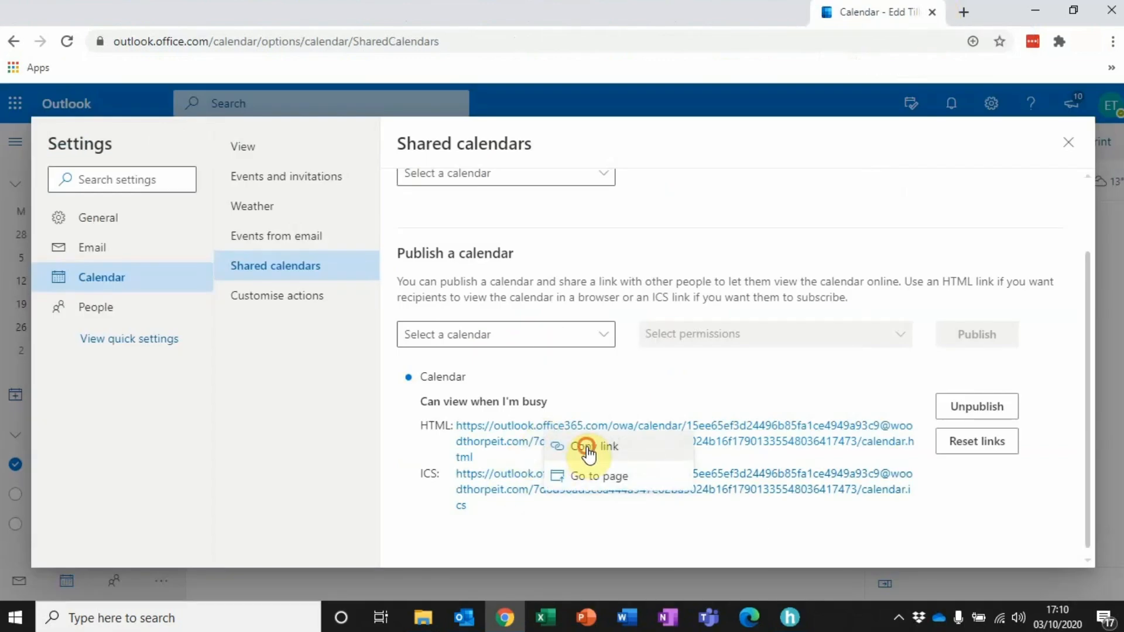
{"action": "left_click", "coordinate": [588, 450]}
{"action": "left_click", "coordinate": [629, 392]}
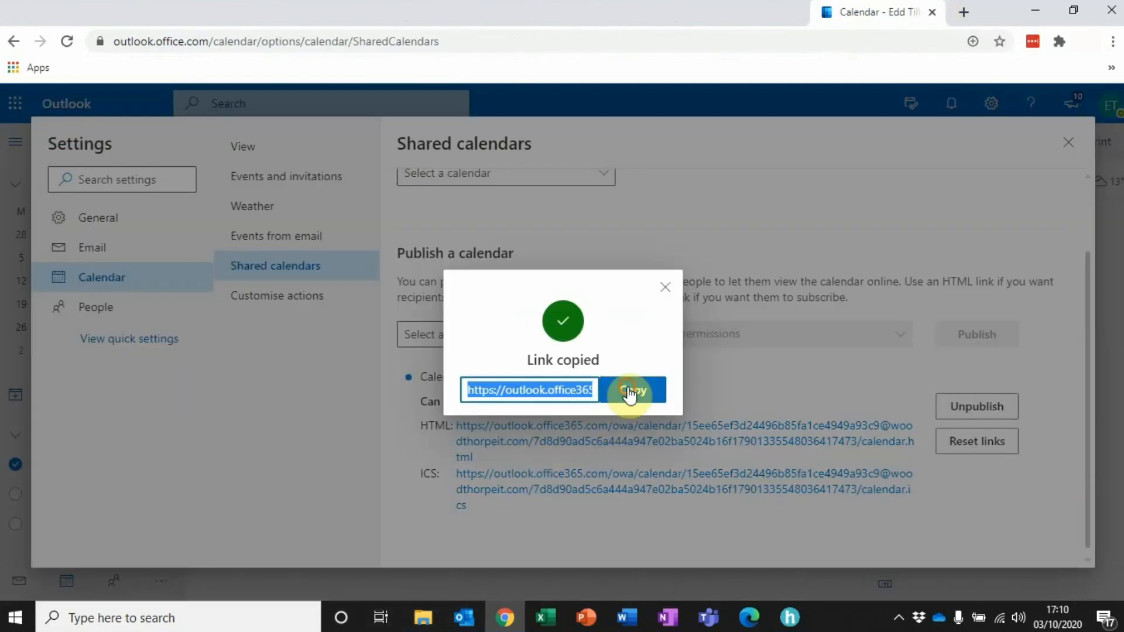
- Switch to desktop Outlook, paste the published calendar link into a new email's body, and discard the message without saving
{"action": "left_click", "coordinate": [465, 617]}
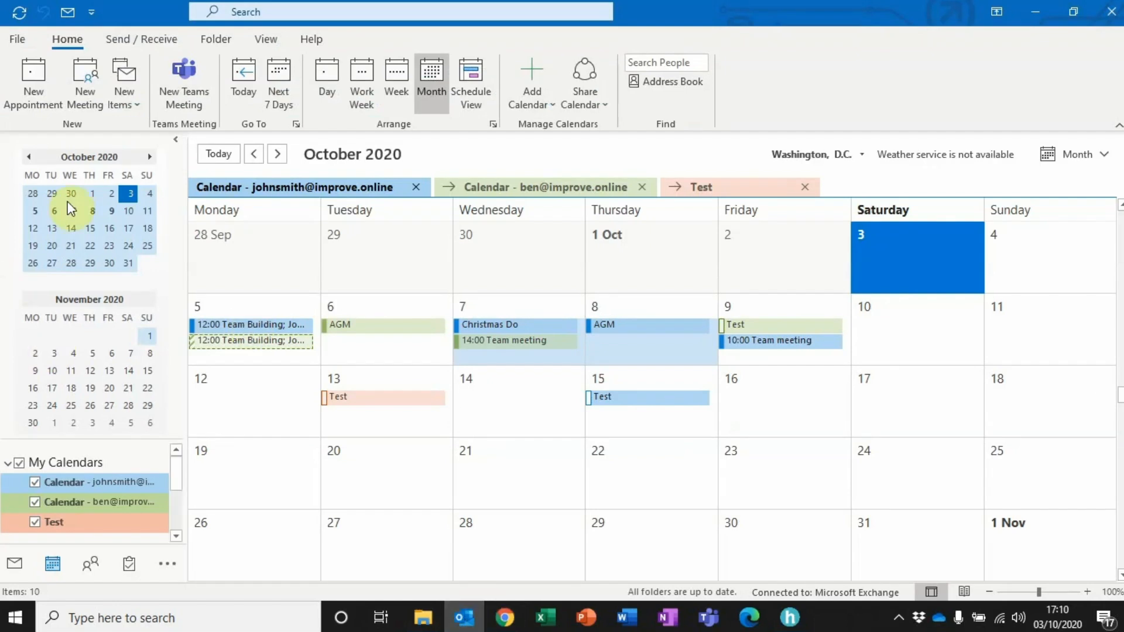
{"action": "left_click", "coordinate": [15, 562]}
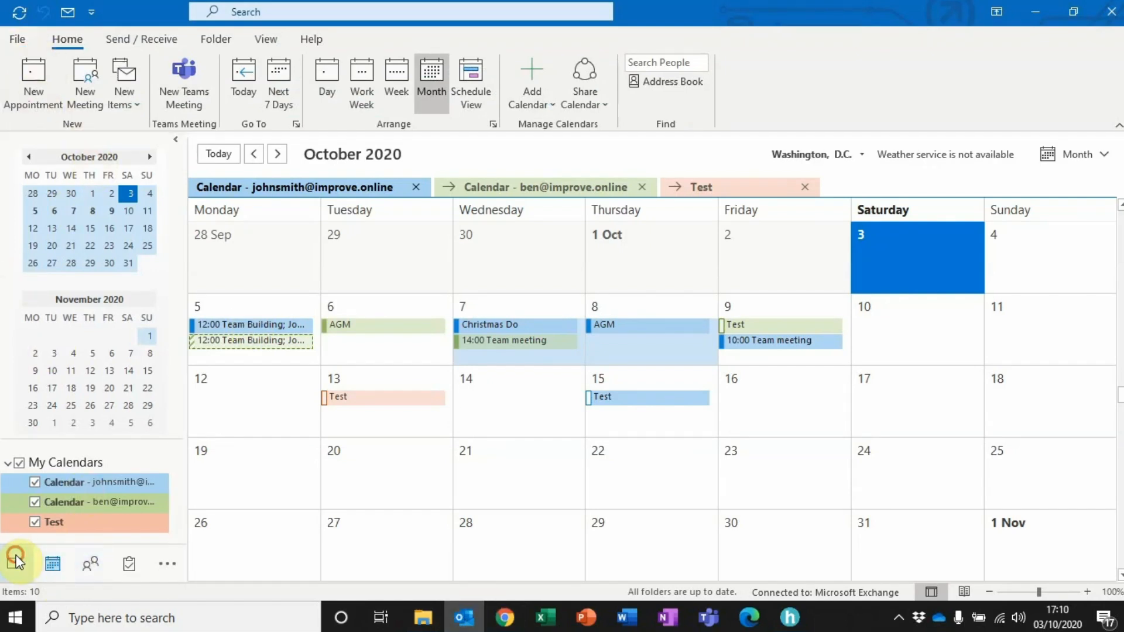
{"action": "left_click", "coordinate": [19, 82]}
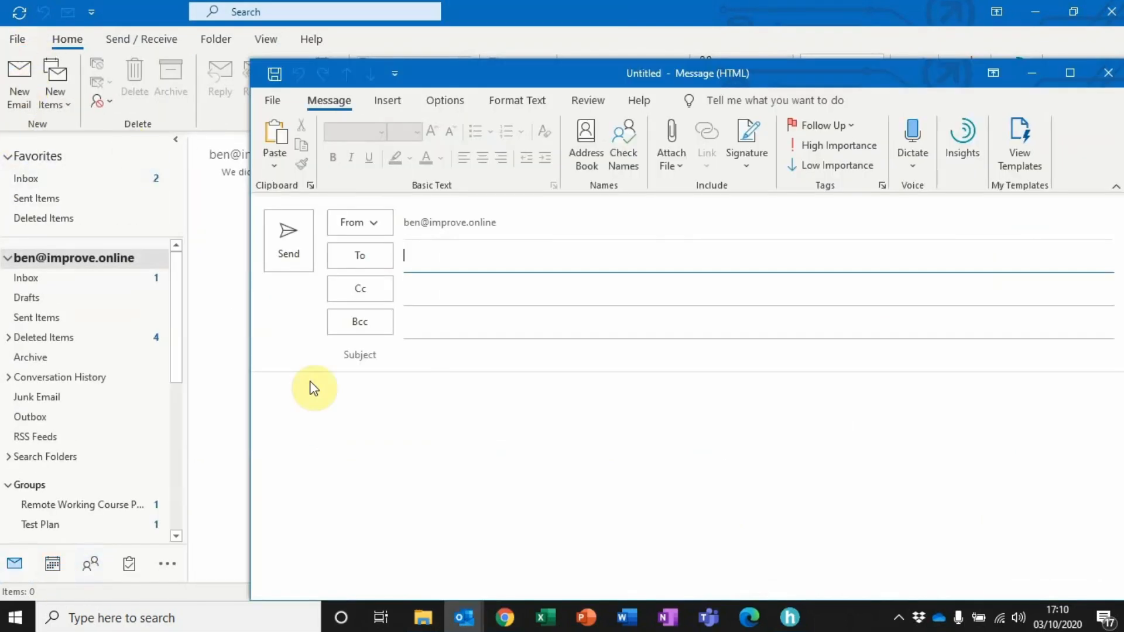
{"action": "left_click", "coordinate": [344, 426]}
{"action": "key", "text": "ctrl+v"}
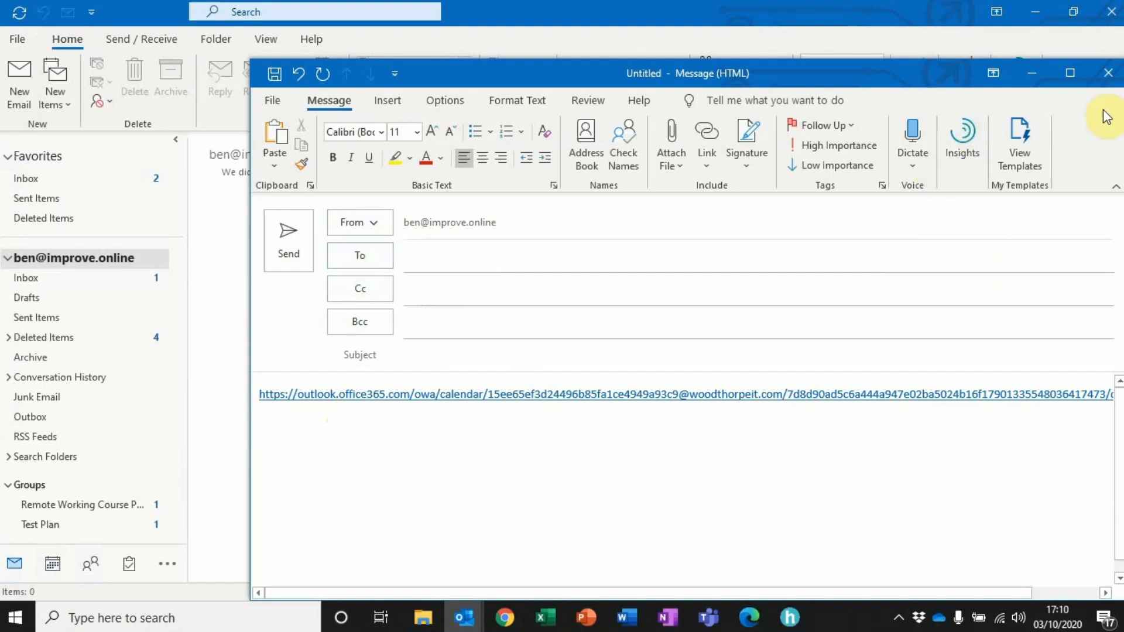
{"action": "left_click", "coordinate": [1109, 73]}
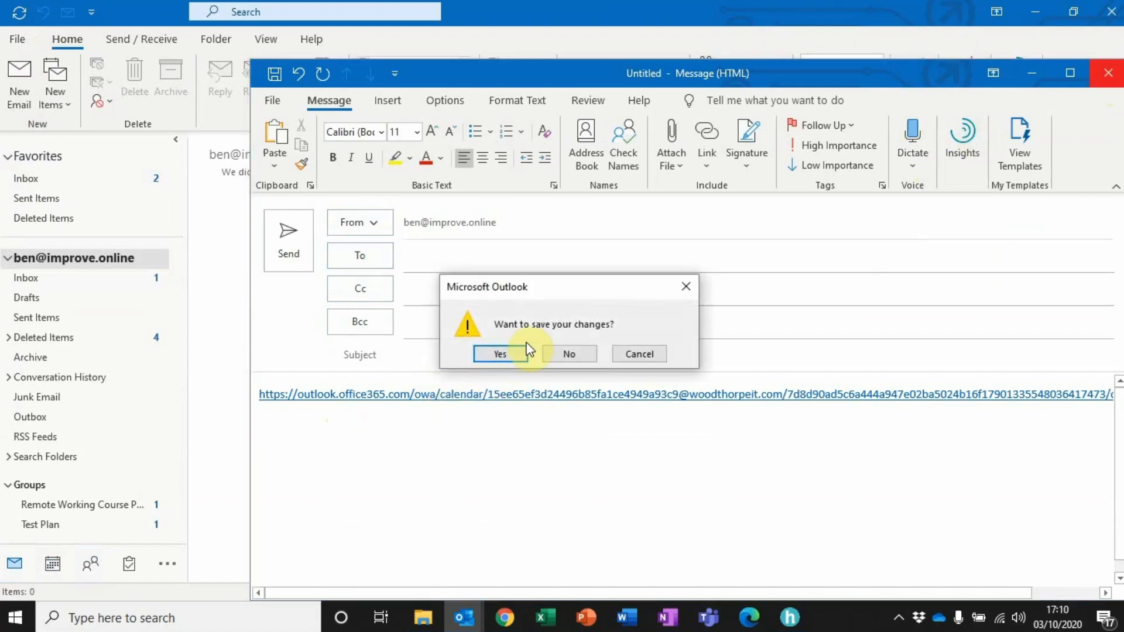
{"action": "left_click", "coordinate": [553, 354]}
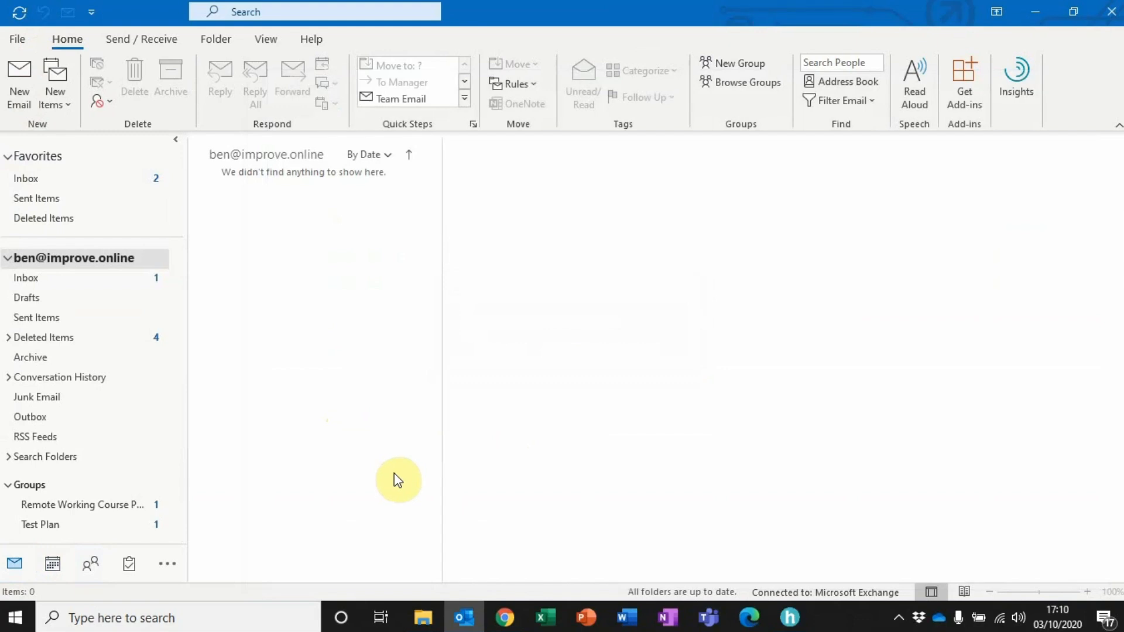